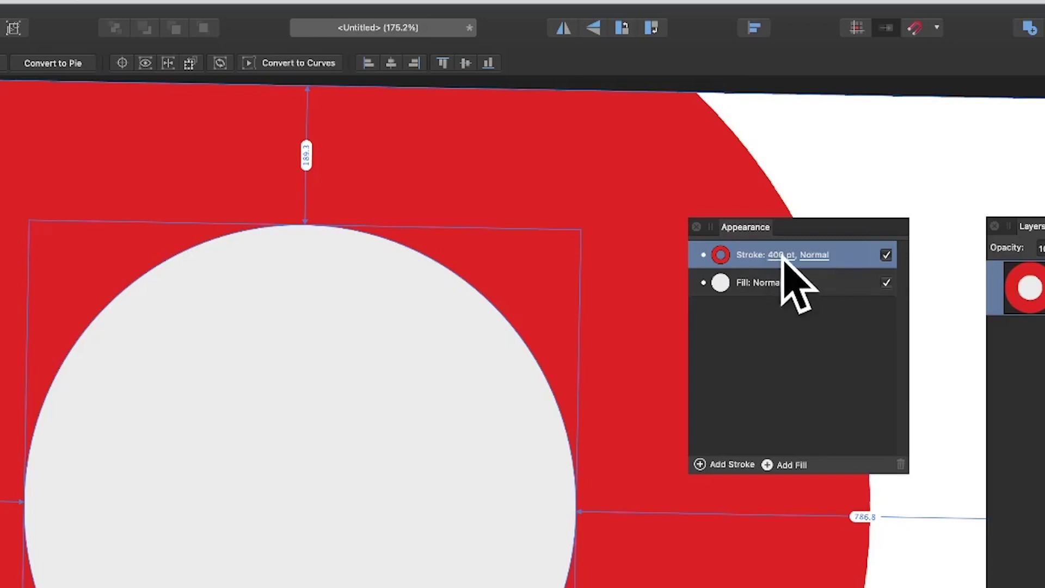
- Make the circle's 400 pt red stroke dashed with a phase of 0
{"action": "left_click", "coordinate": [780, 255]}
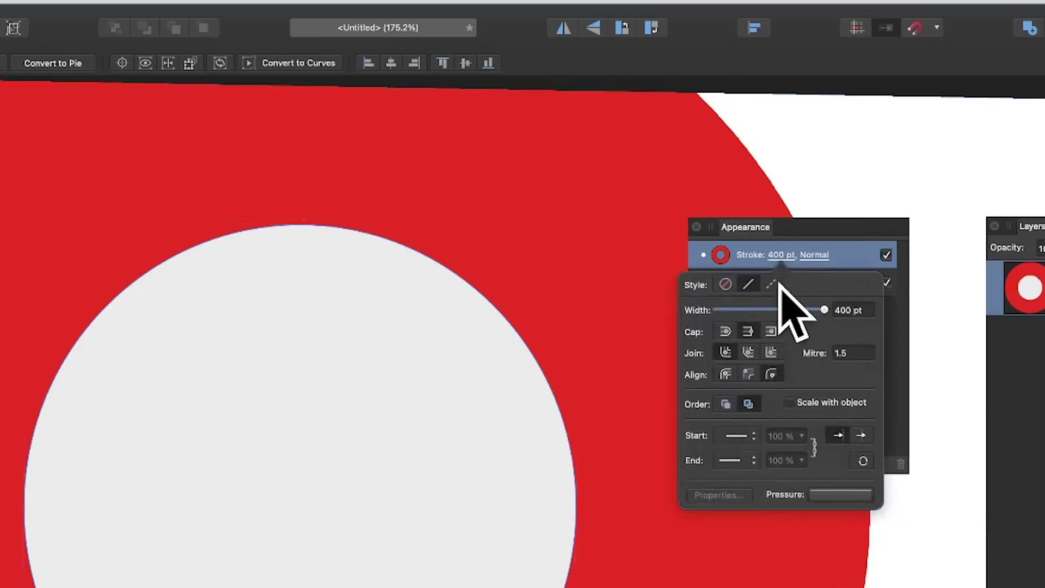
{"action": "left_click", "coordinate": [772, 284]}
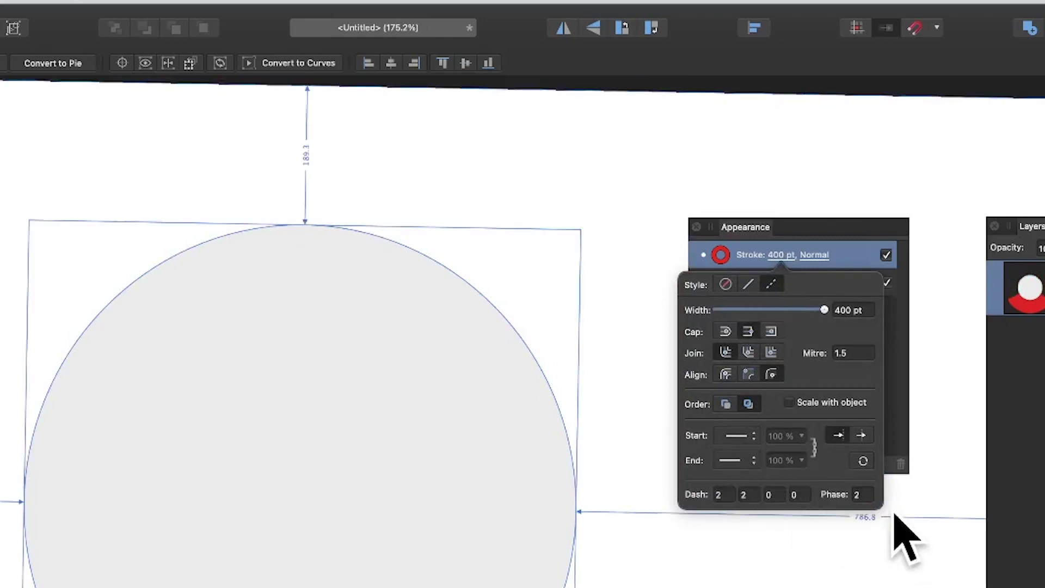
{"action": "left_click", "coordinate": [858, 493]}
{"action": "type", "text": "0"}
{"action": "key", "text": "Tab"}
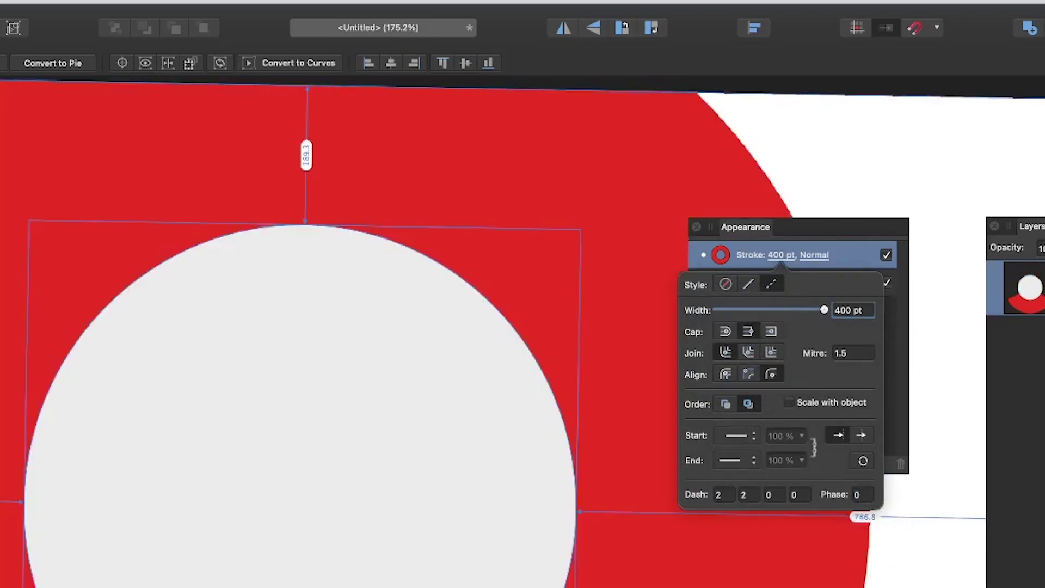
- Set the dash pattern to 0.5 dash and 0.5 gap to form red sunburst rays
{"action": "left_click", "coordinate": [729, 495]}
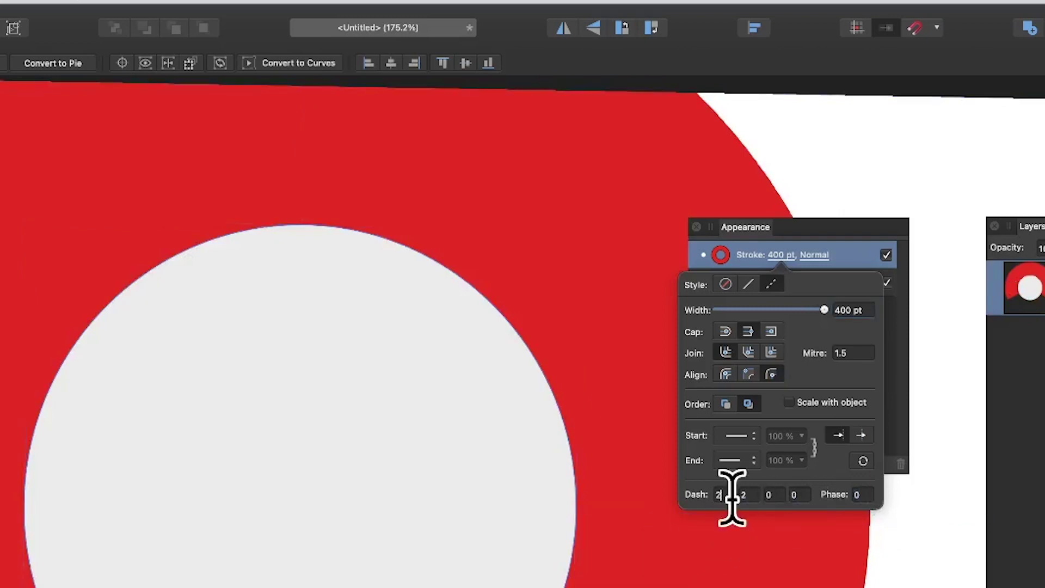
{"action": "type", "text": "1"}
{"action": "key", "text": "Tab"}
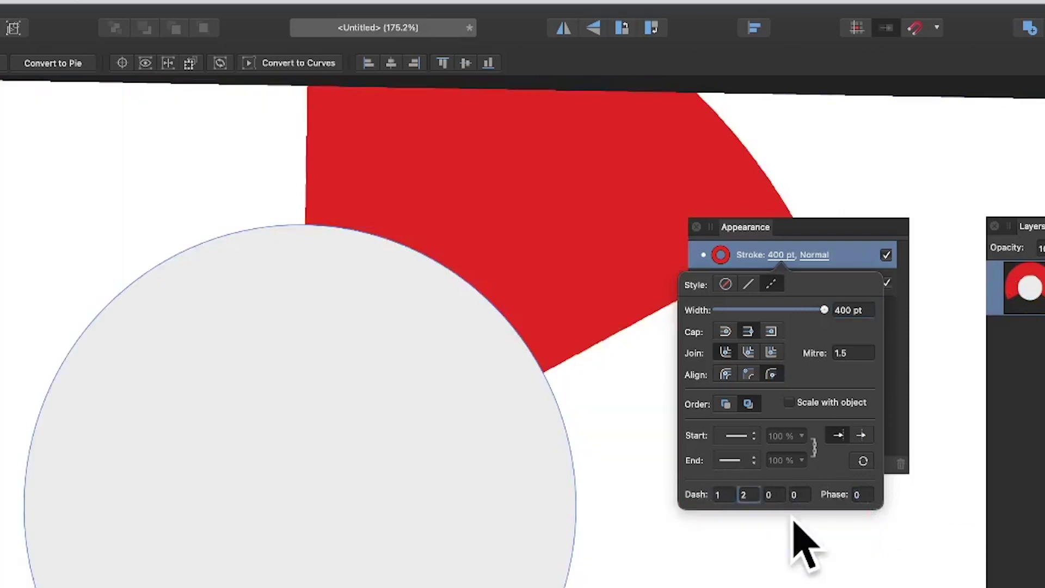
{"action": "type", "text": "1"}
{"action": "key", "text": "Tab"}
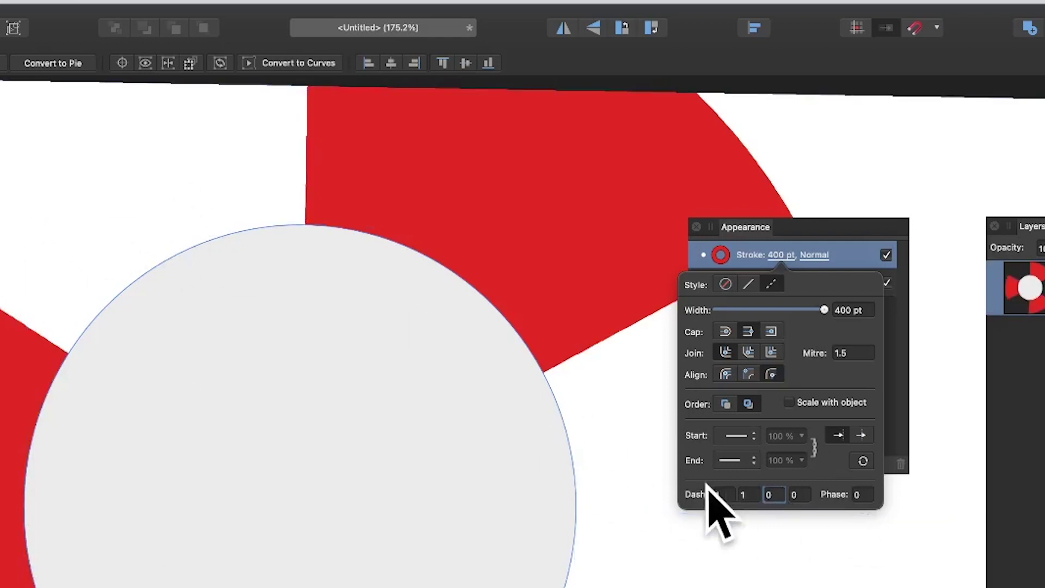
{"action": "left_click", "coordinate": [717, 494]}
{"action": "type", "text": "0.5"}
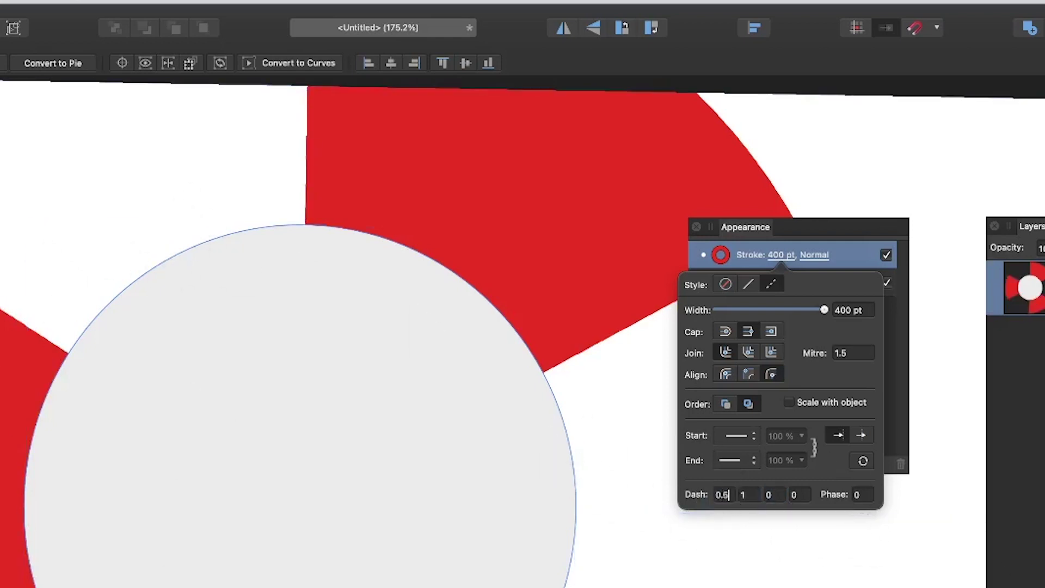
{"action": "key", "text": "Tab"}
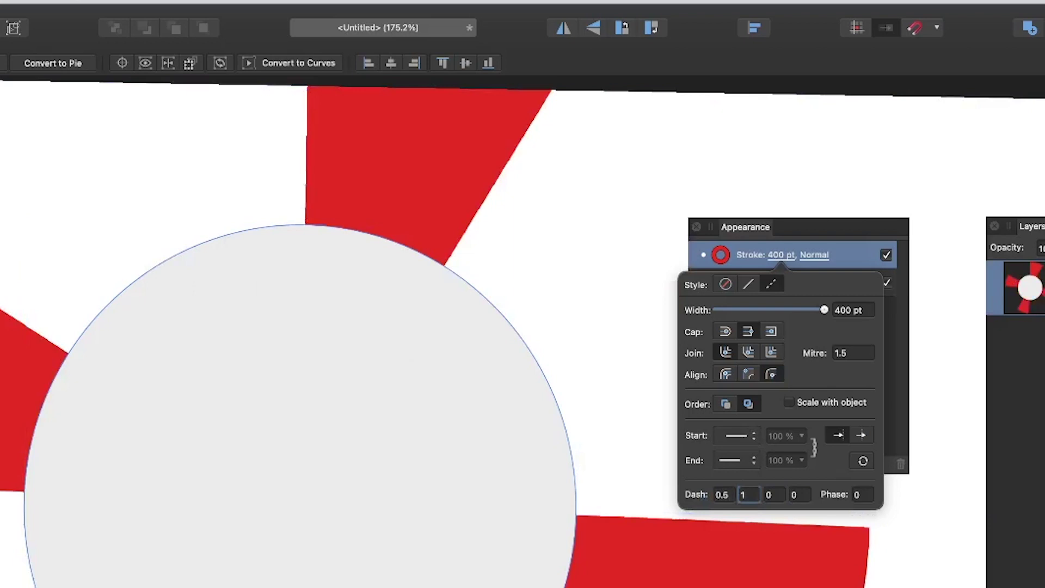
{"action": "type", "text": "0.5"}
{"action": "key", "text": "Tab"}
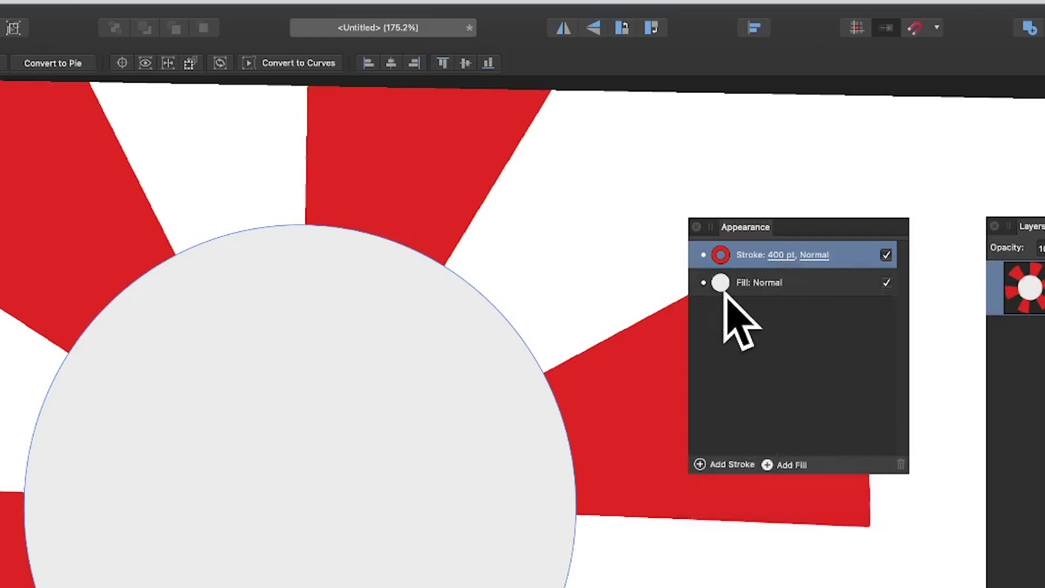
- Duplicate the dashed red stroke and recolour the top copy blue
{"action": "left_click", "coordinate": [782, 256]}
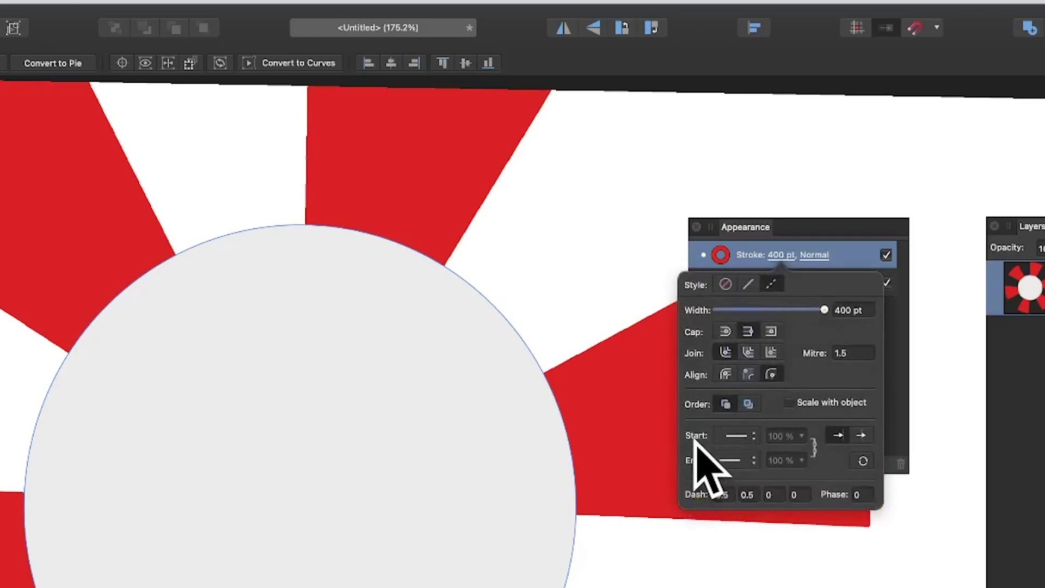
{"action": "left_click", "coordinate": [785, 256]}
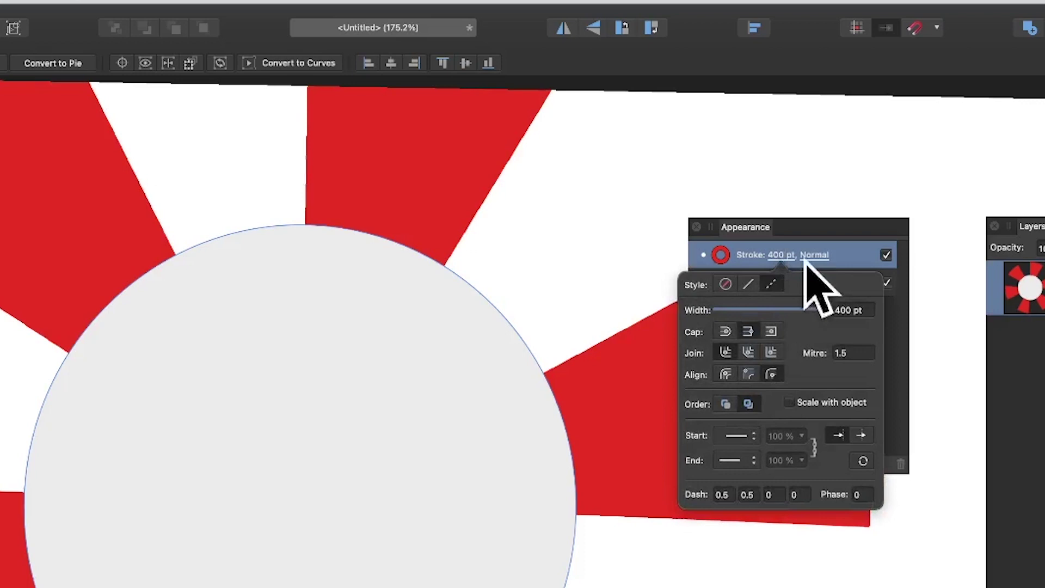
{"action": "right_click", "coordinate": [846, 255]}
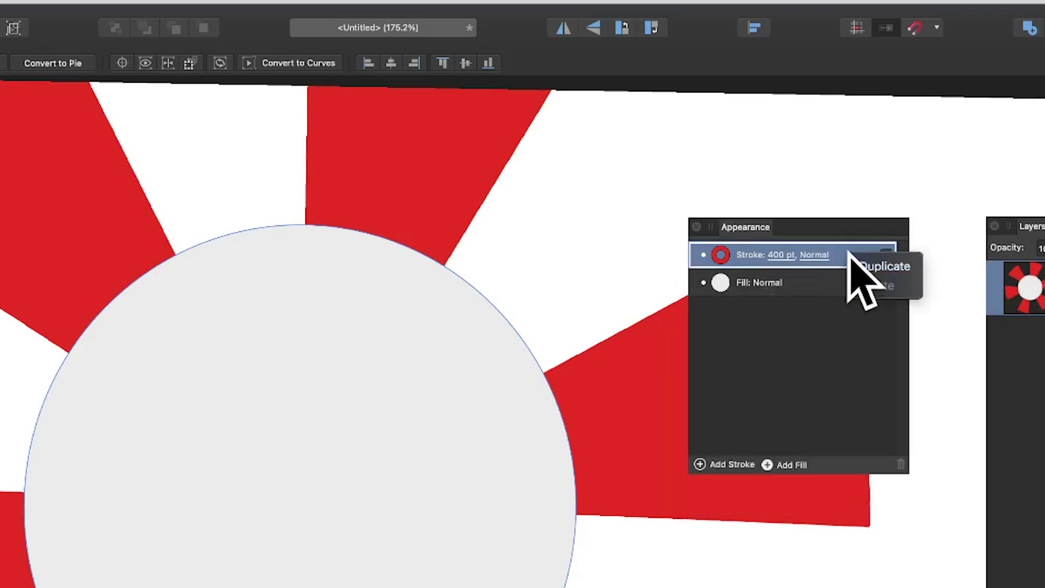
{"action": "left_click", "coordinate": [881, 272]}
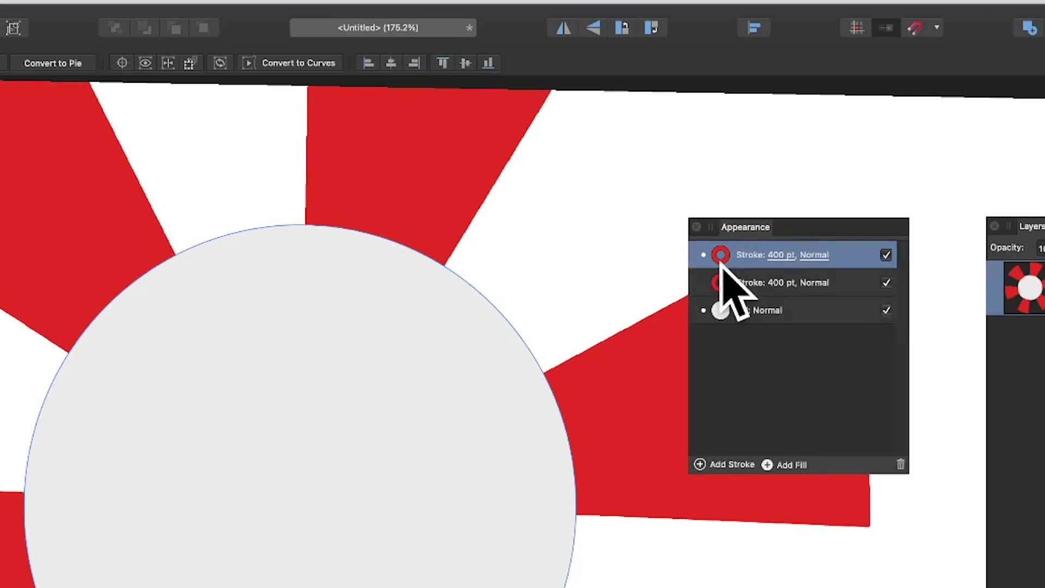
{"action": "left_click", "coordinate": [721, 254]}
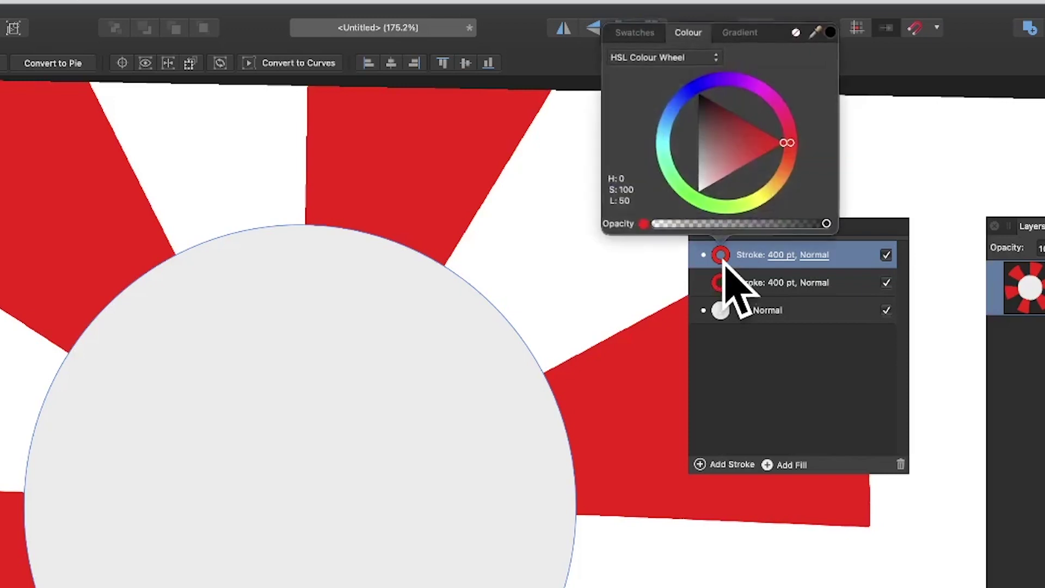
{"action": "mouse_move", "coordinate": [725, 87]}
{"action": "left_mouse_down"}
{"action": "mouse_move", "coordinate": [680, 109]}
{"action": "mouse_move", "coordinate": [671, 129]}
{"action": "left_mouse_up"}
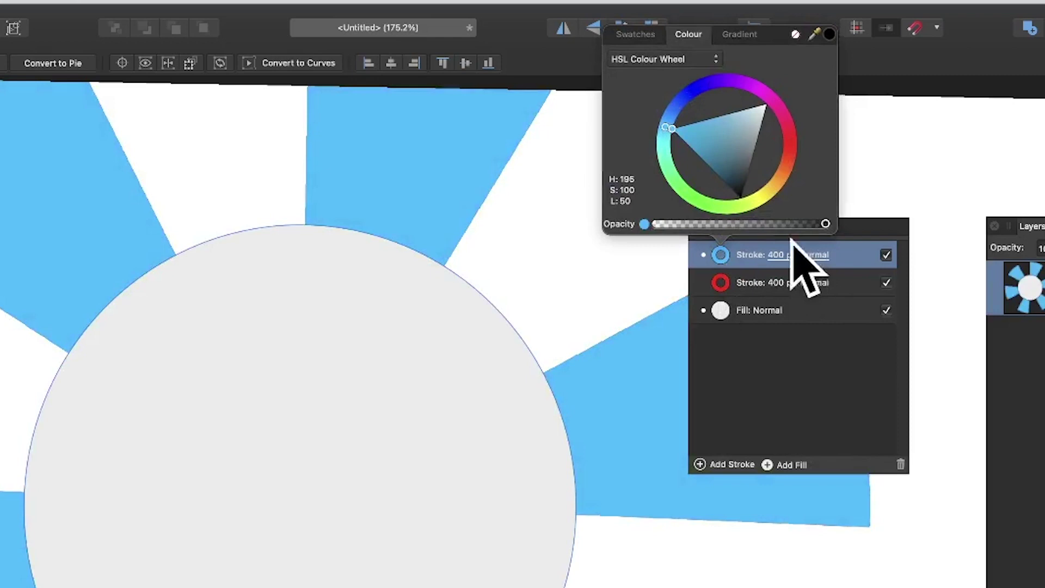
- Offset the blue stroke's dash phase to 0.5 so blue rays fill the red gaps
{"action": "left_click", "coordinate": [781, 254]}
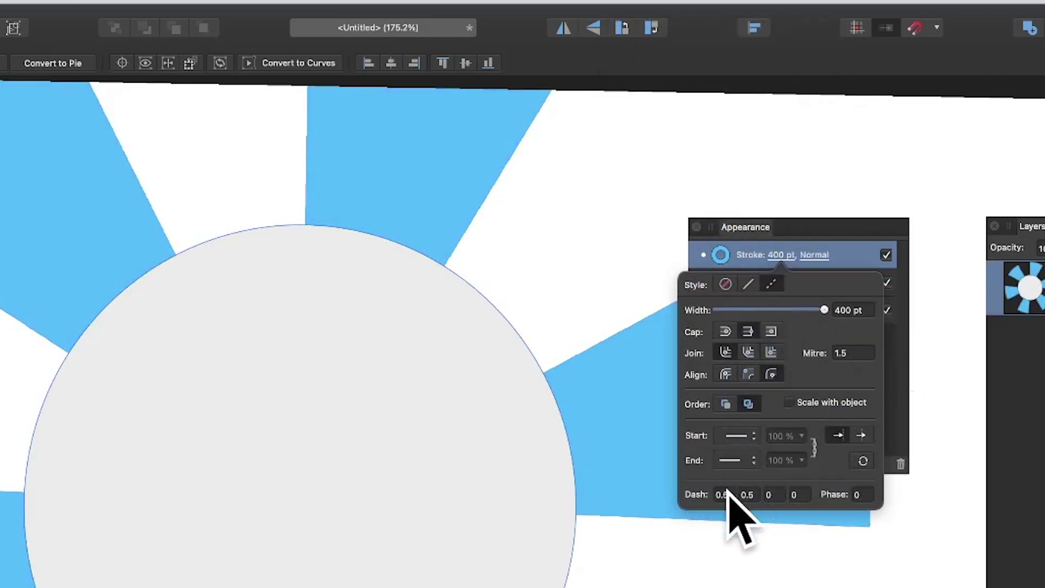
{"action": "left_click", "coordinate": [860, 494]}
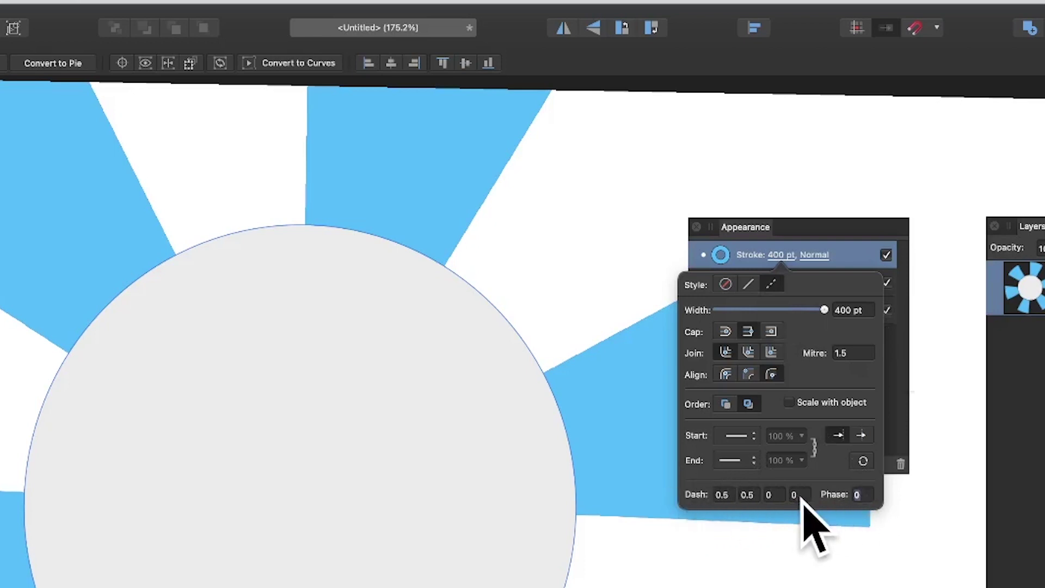
{"action": "type", "text": "1"}
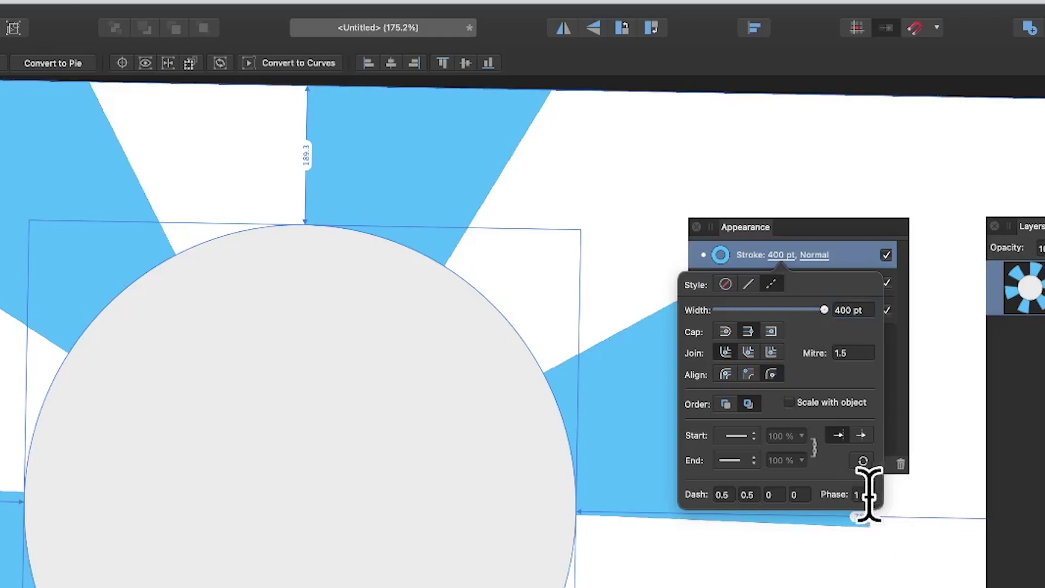
{"action": "key", "text": "Up"}
{"action": "key", "text": "Tab"}
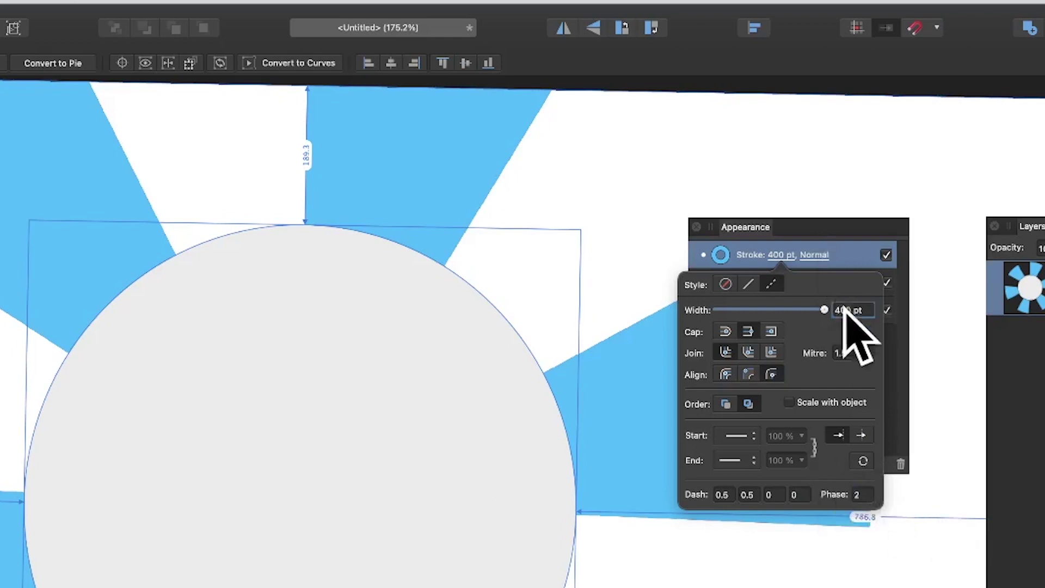
{"action": "left_click", "coordinate": [857, 495]}
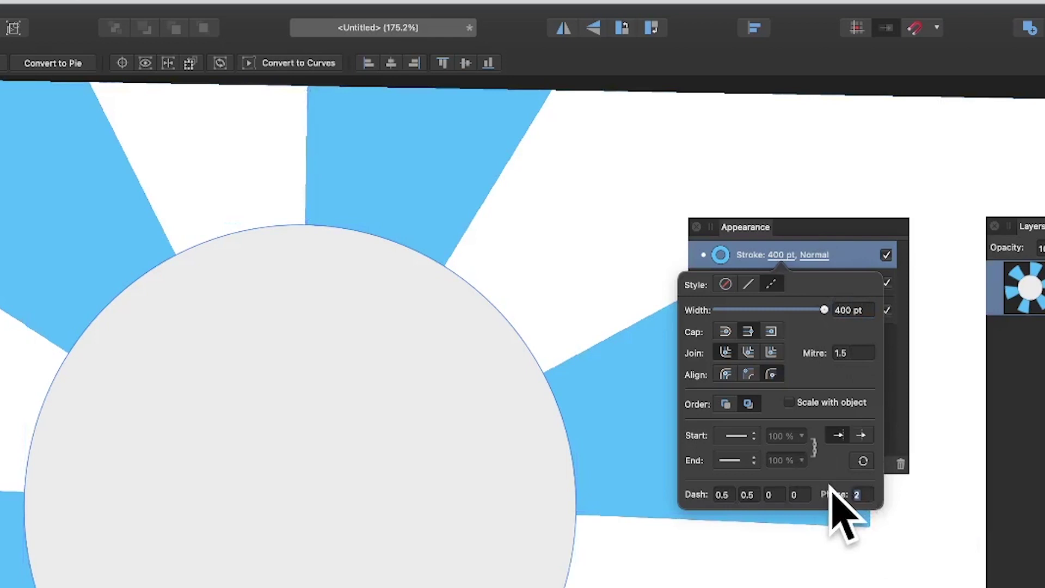
{"action": "type", "text": "0.5"}
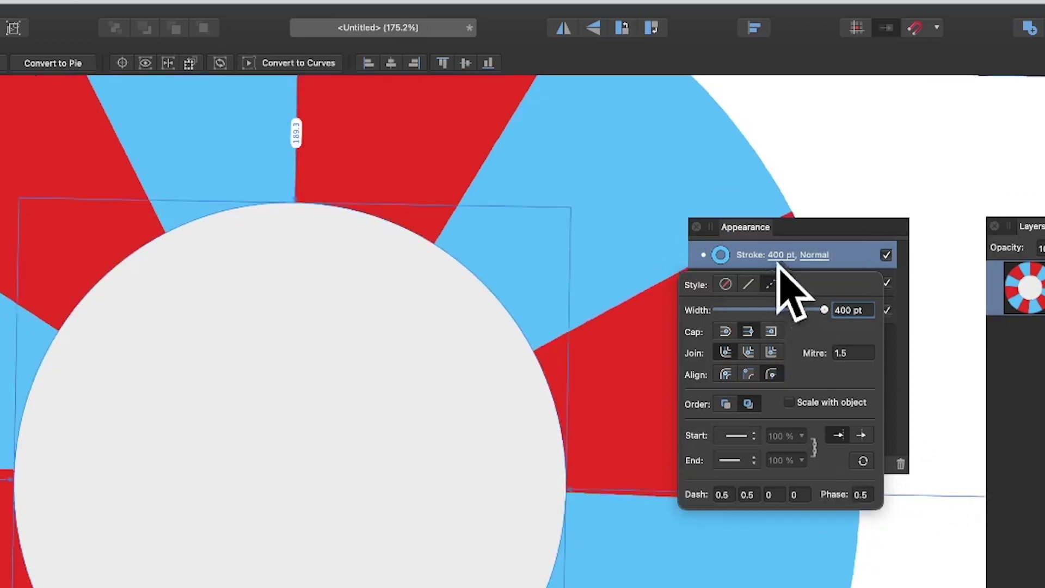
- Duplicate the blue dashed stroke and recolour the top copy green
{"action": "left_click", "coordinate": [816, 248]}
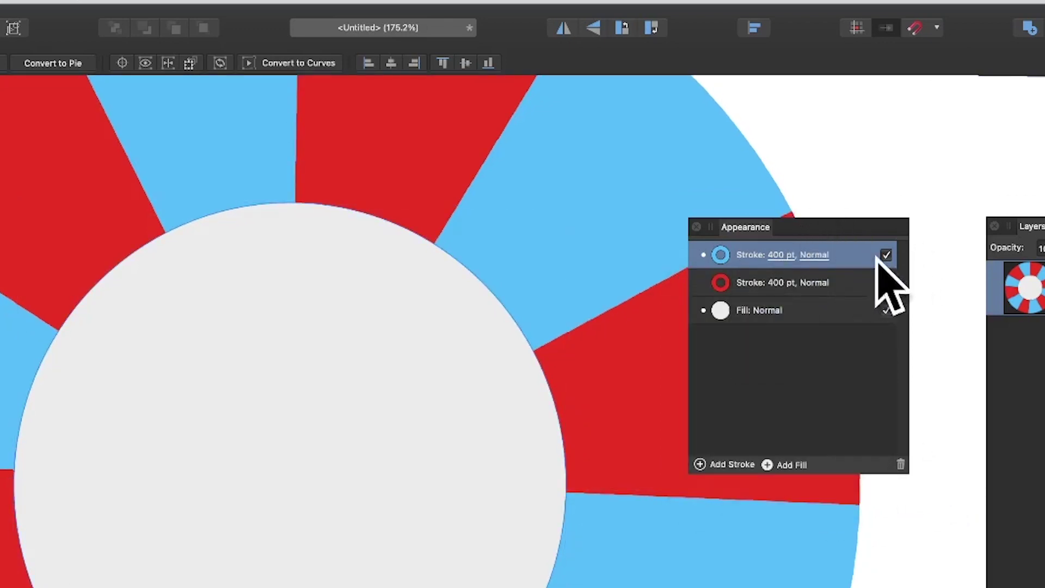
{"action": "right_click", "coordinate": [859, 258]}
{"action": "left_click", "coordinate": [887, 269]}
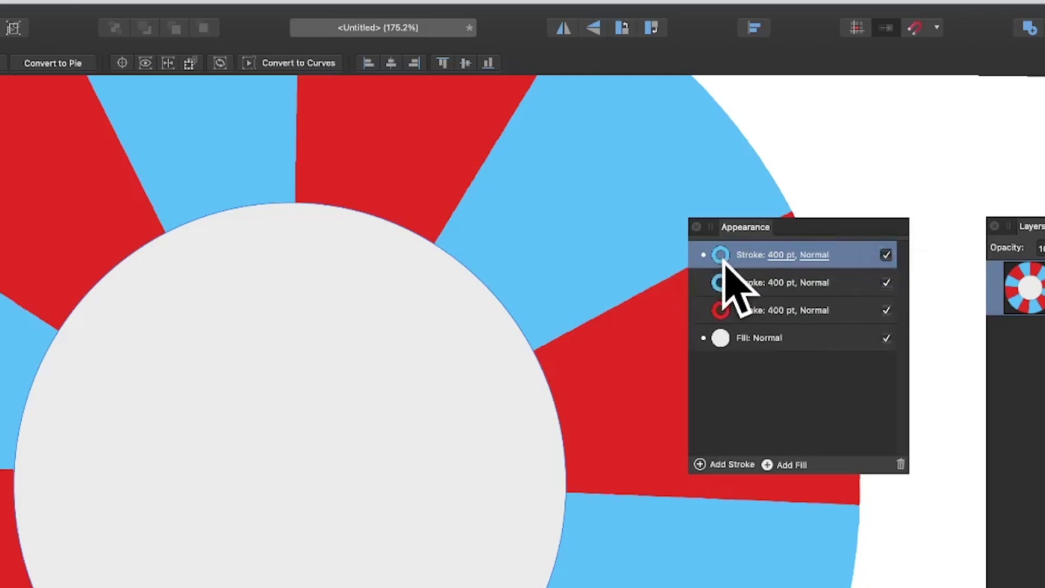
{"action": "left_click", "coordinate": [720, 256]}
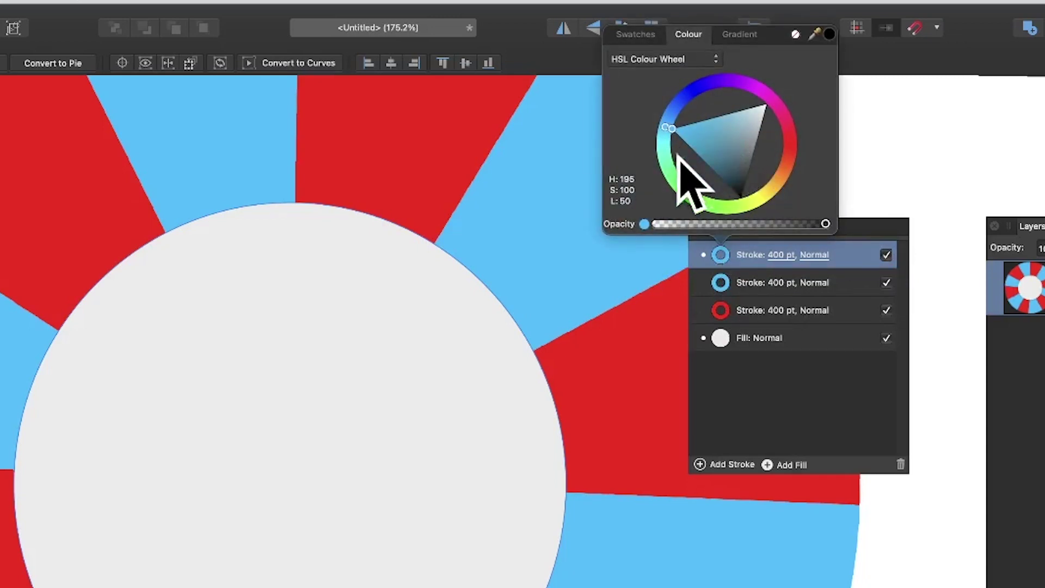
{"action": "left_click", "coordinate": [685, 190]}
{"action": "left_click_drag", "start_coordinate": [685, 192], "coordinate": [700, 201]}
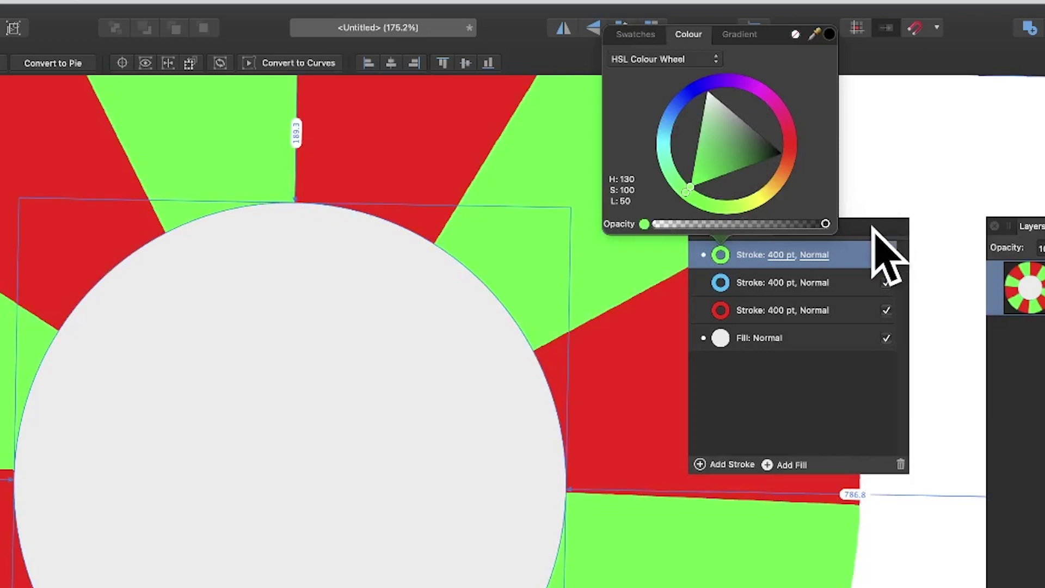
{"action": "left_click", "coordinate": [872, 229]}
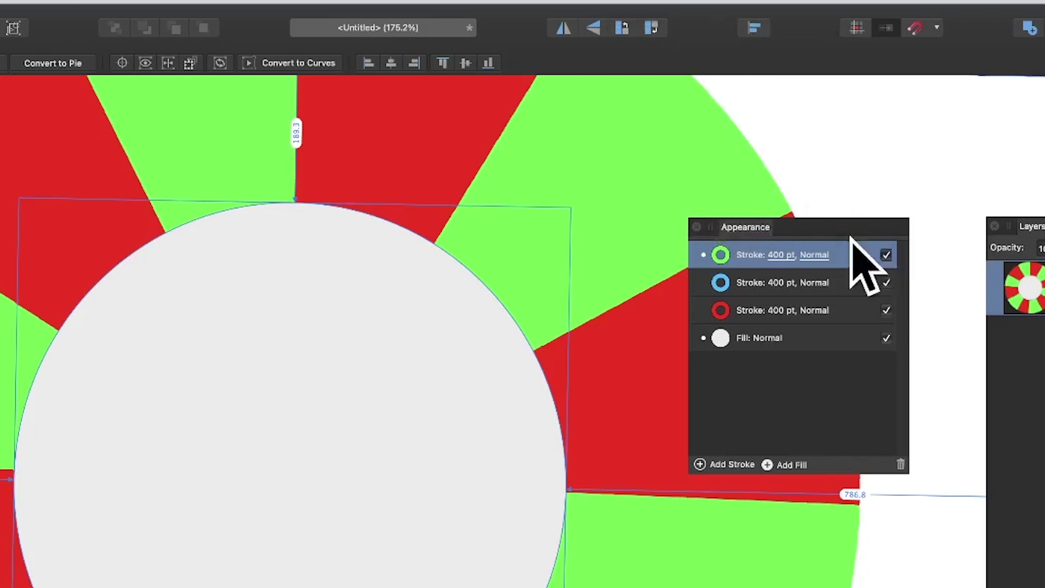
- Set the green stroke's dash phase to 0.7 and its second dash value to 0.7
{"action": "left_click", "coordinate": [786, 255]}
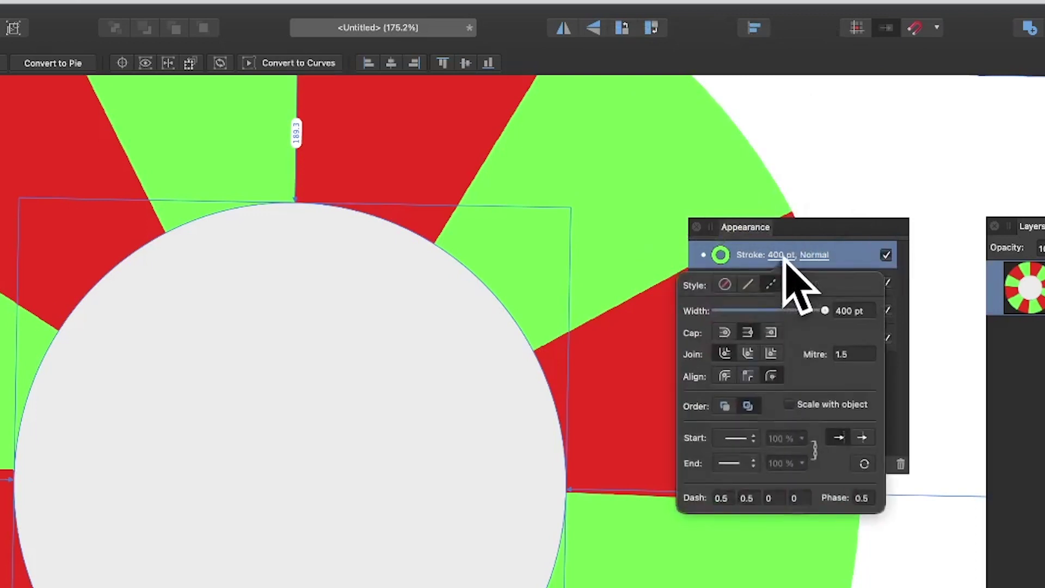
{"action": "left_click", "coordinate": [866, 494]}
{"action": "key", "text": "BackSpace"}
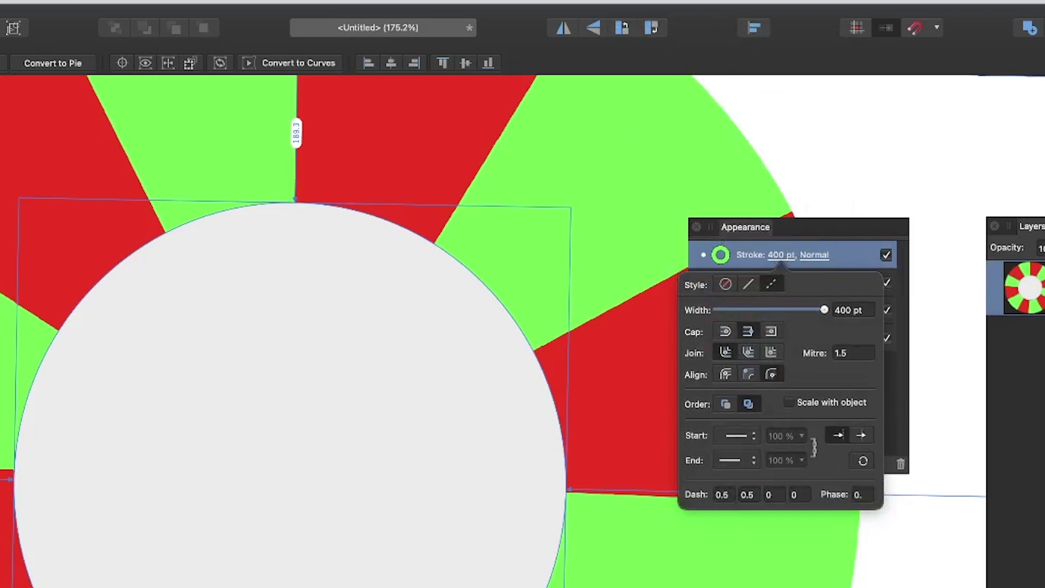
{"action": "type", "text": "7"}
{"action": "key", "text": "Tab"}
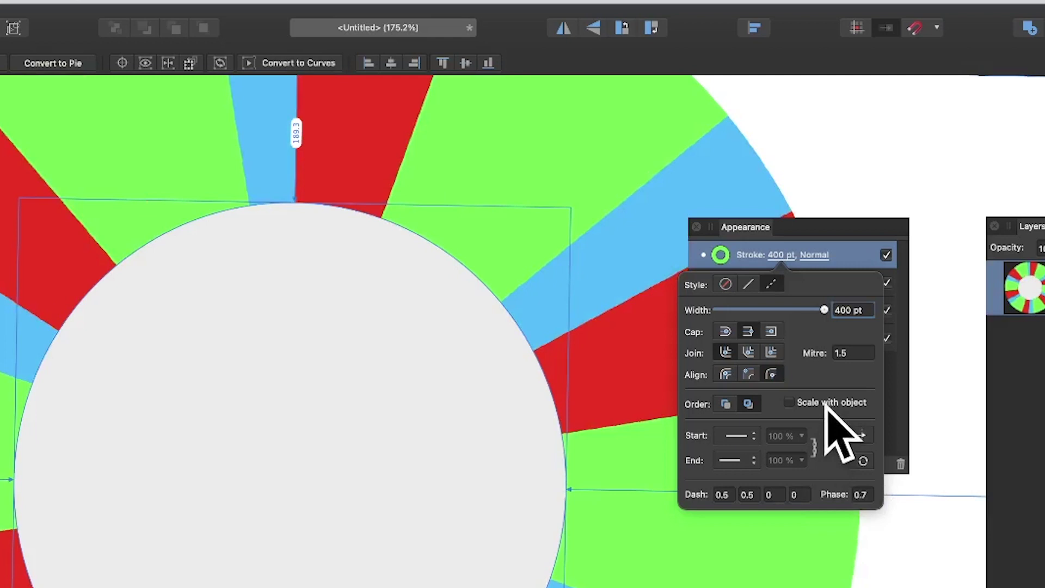
{"action": "left_click", "coordinate": [750, 494]}
{"action": "key", "text": "BackSpace"}
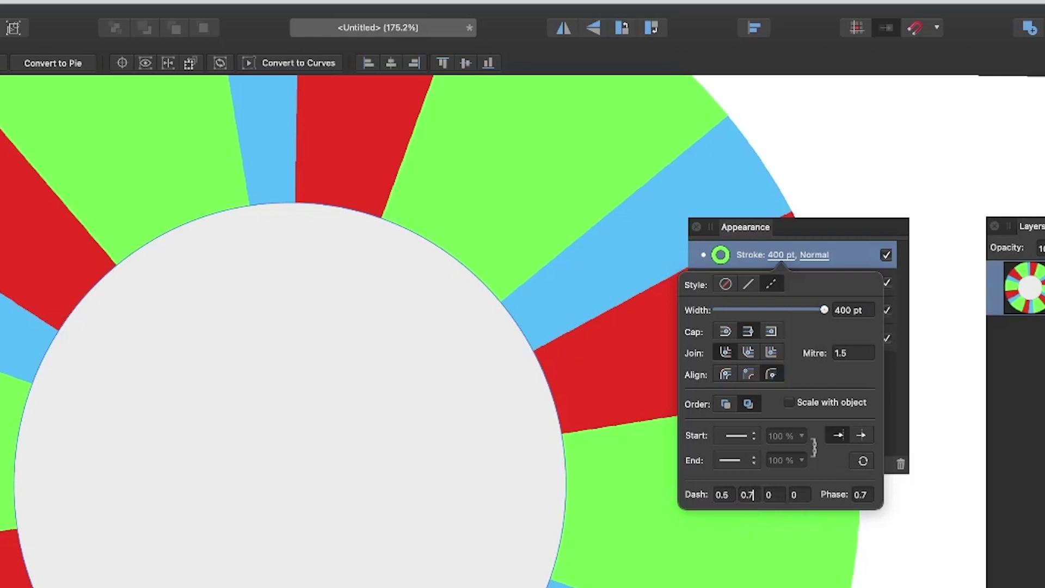
{"action": "key", "text": "Tab"}
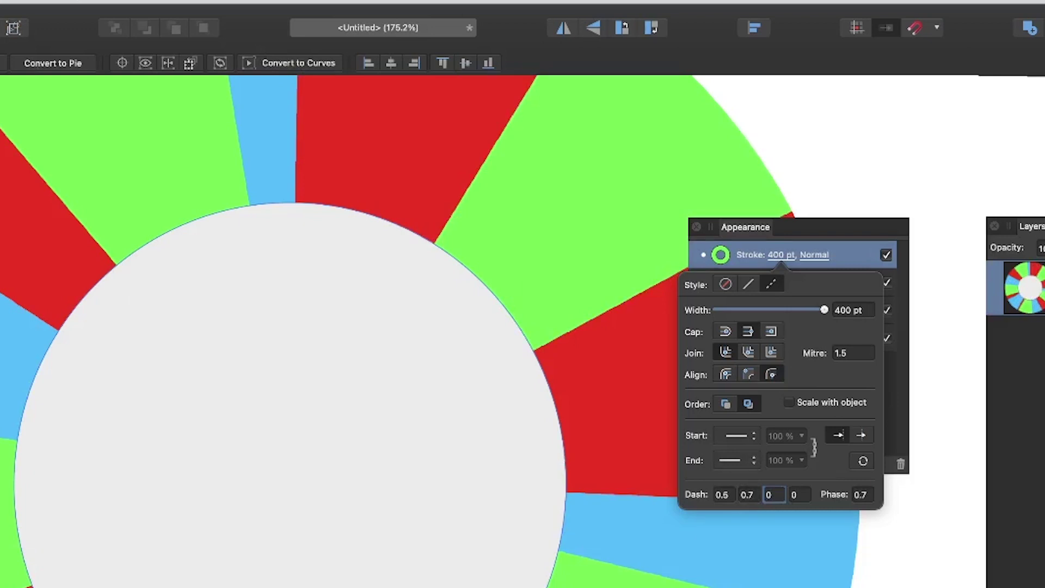
- Duplicate the green stroke and recolour the top copy yellow
{"action": "left_click", "coordinate": [778, 255]}
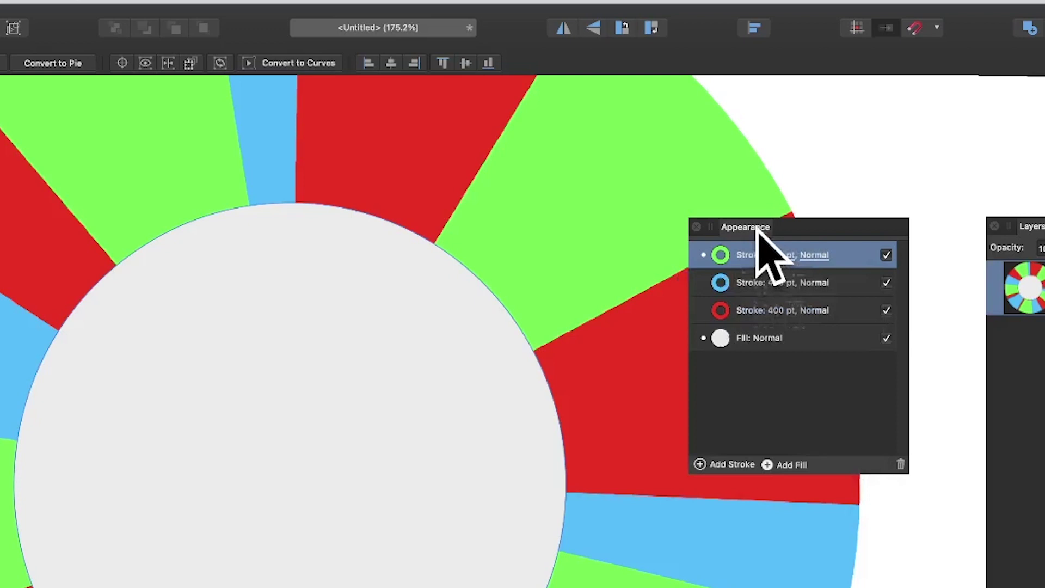
{"action": "right_click", "coordinate": [759, 255]}
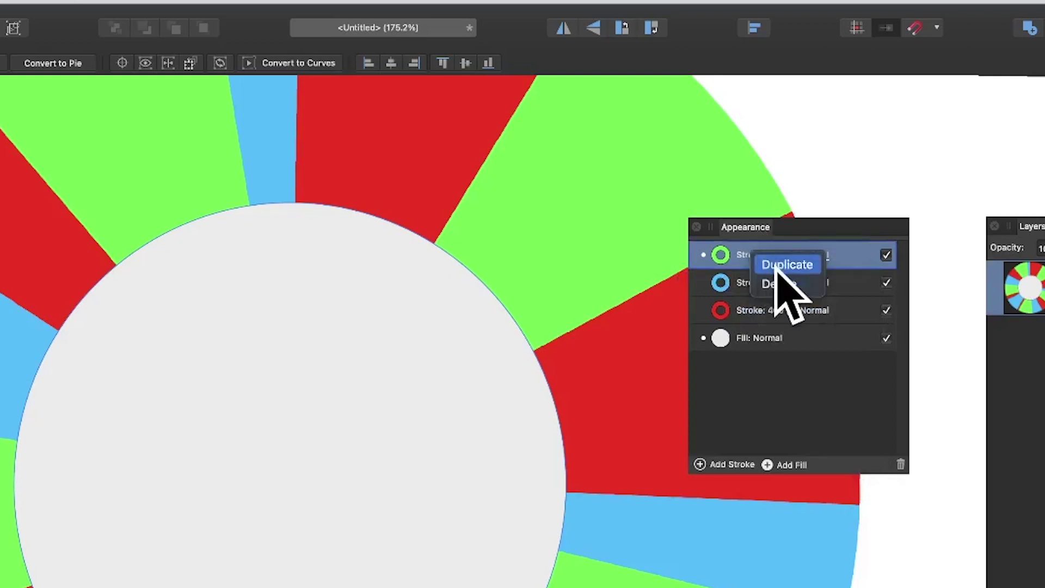
{"action": "left_click", "coordinate": [777, 265]}
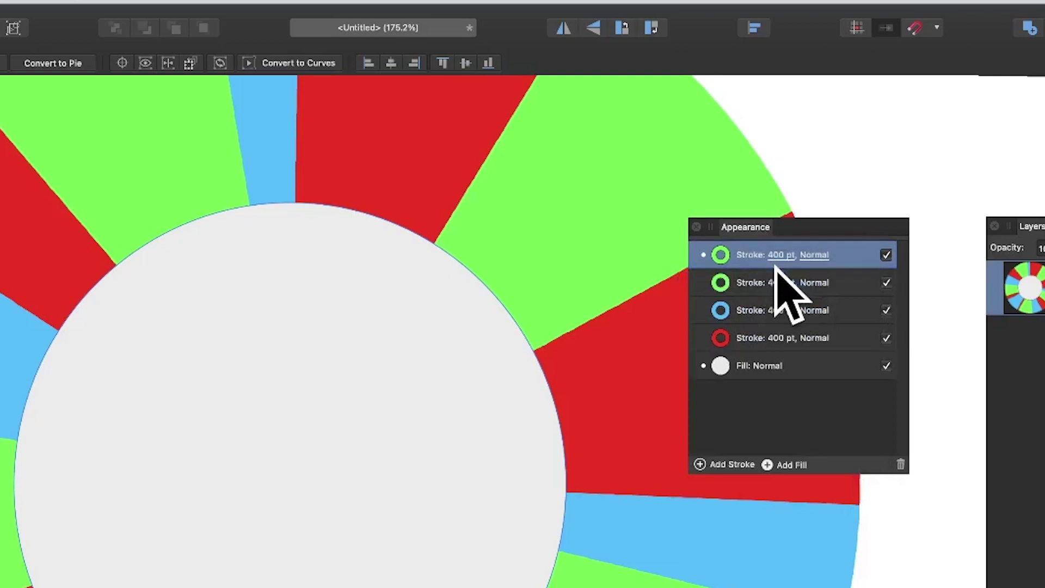
{"action": "left_click", "coordinate": [723, 258]}
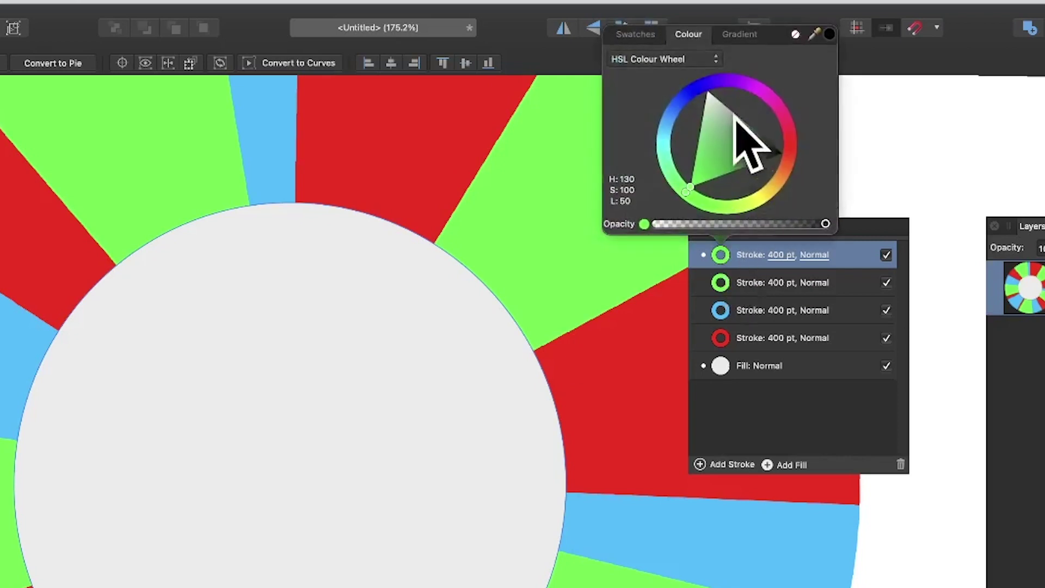
{"action": "left_click", "coordinate": [767, 190]}
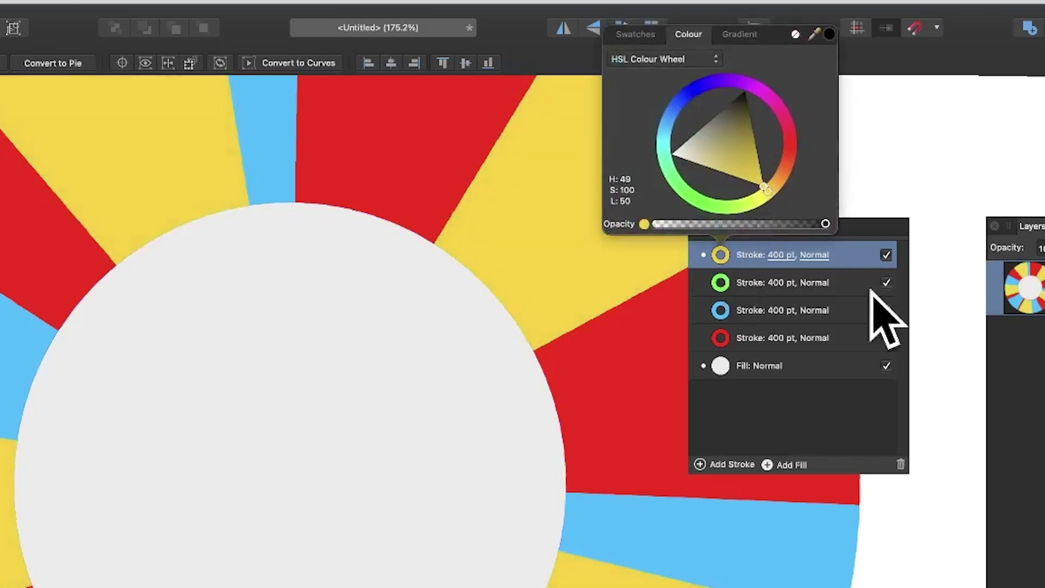
- Set the yellow stroke's dash phase to 0.8
{"action": "left_click", "coordinate": [781, 256]}
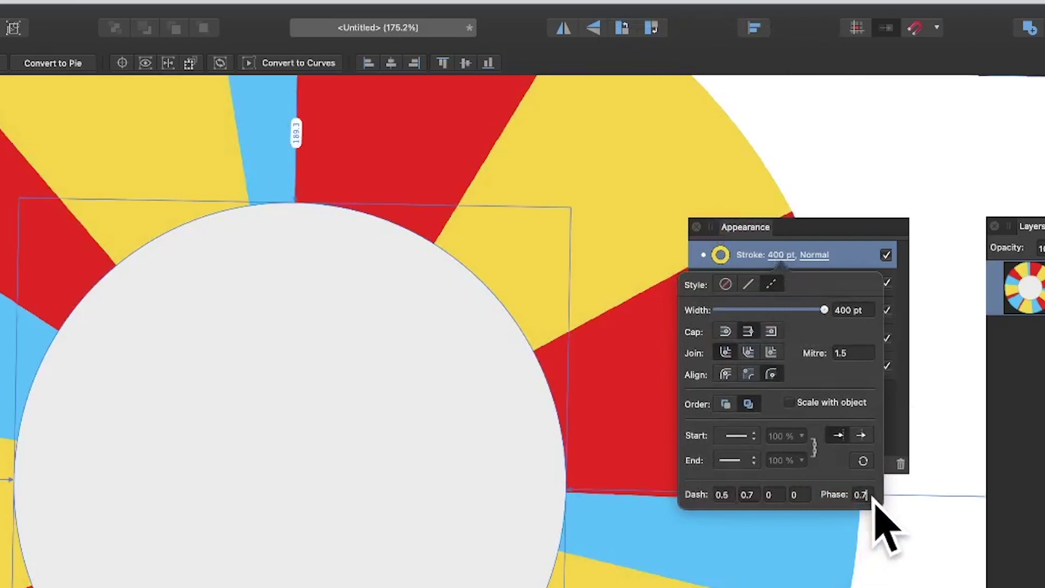
{"action": "left_click", "coordinate": [862, 494]}
{"action": "key", "text": "BackSpace"}
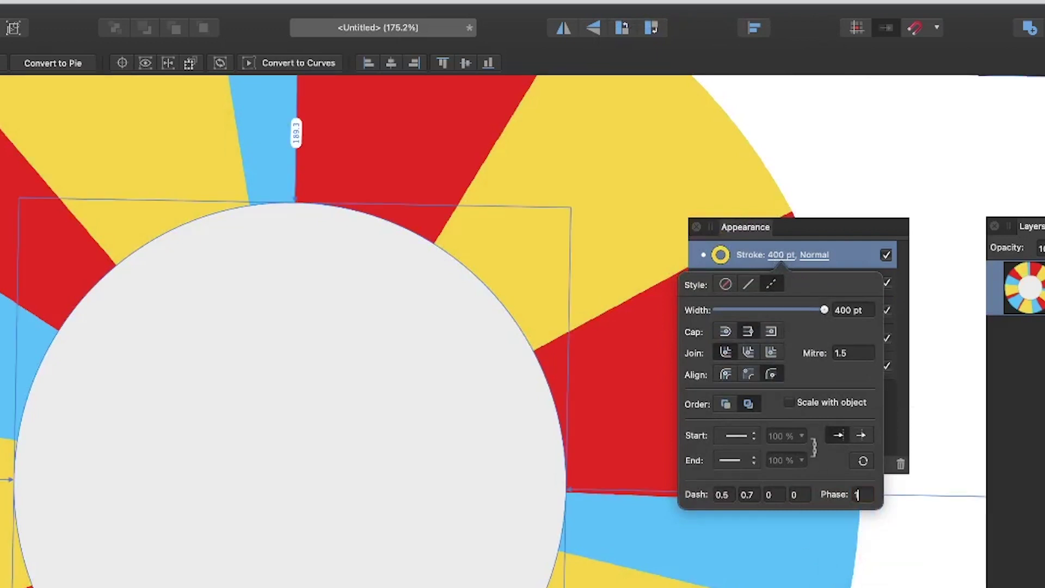
{"action": "key", "text": "Tab"}
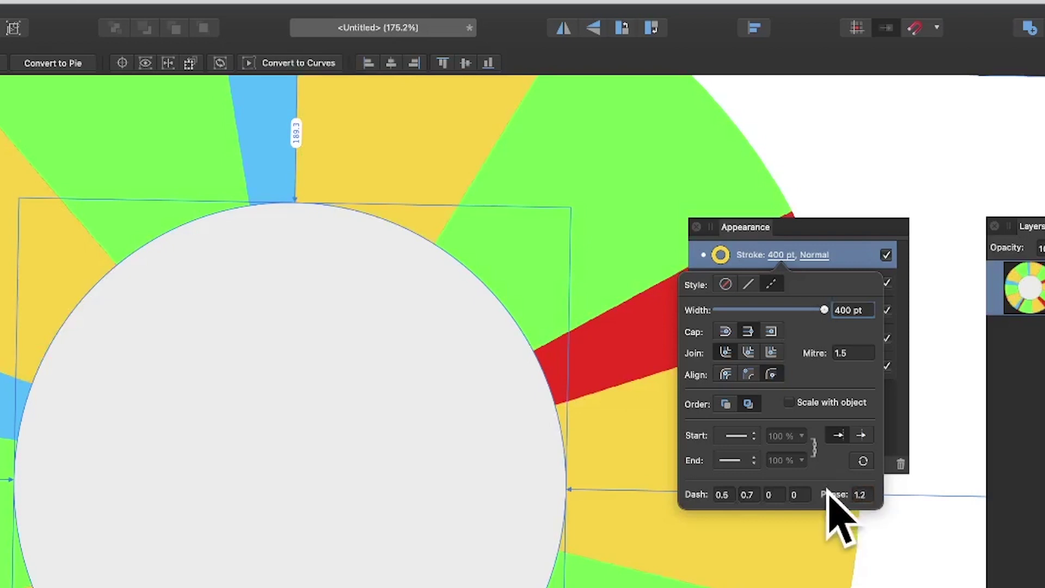
{"action": "left_click", "coordinate": [866, 494]}
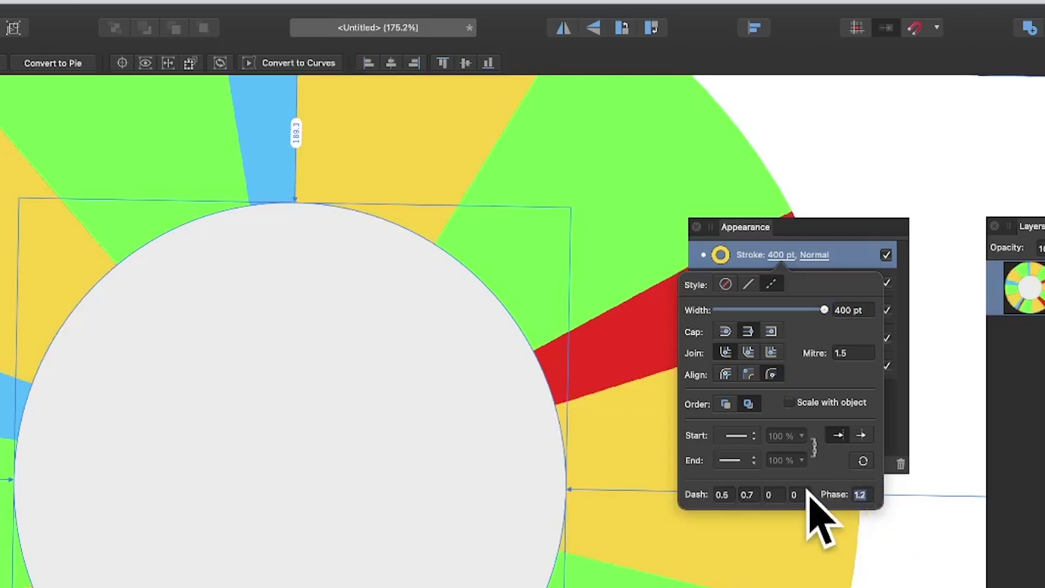
{"action": "type", "text": "0.8"}
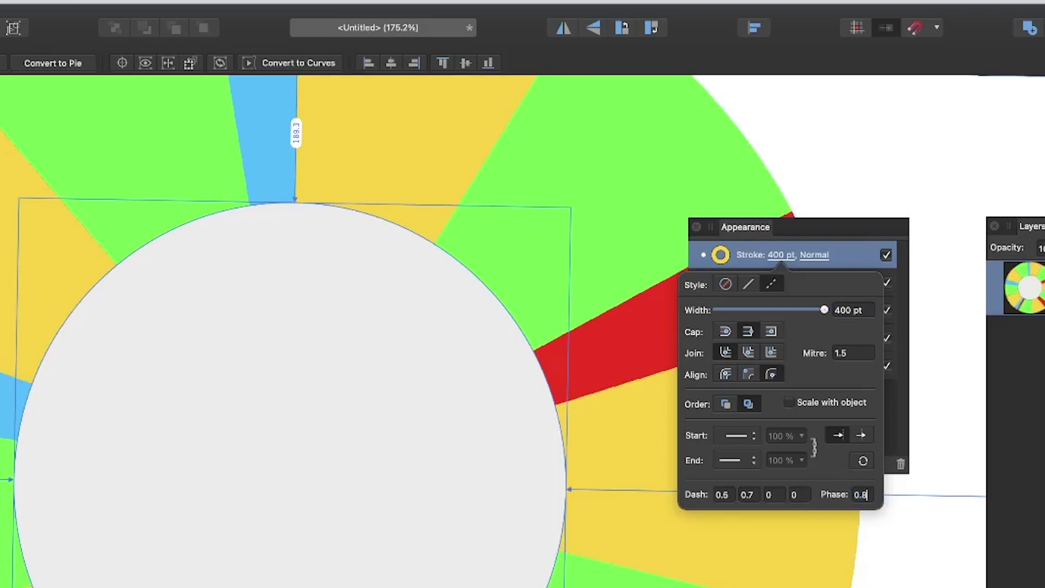
{"action": "key", "text": "Tab"}
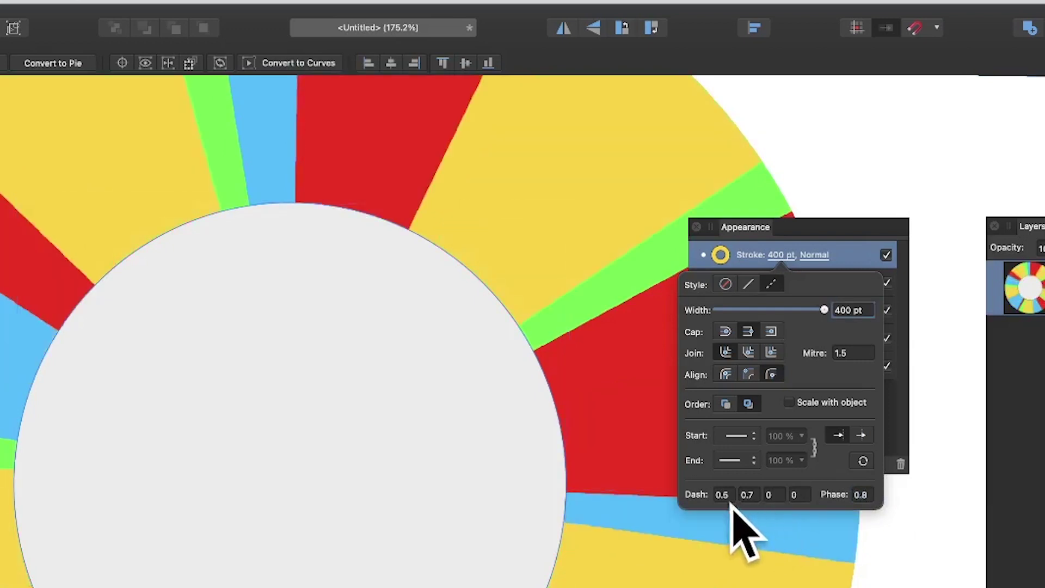
- Set the yellow stroke's first dash value to 0.3
{"action": "left_click", "coordinate": [724, 495]}
{"action": "type", "text": "0"}
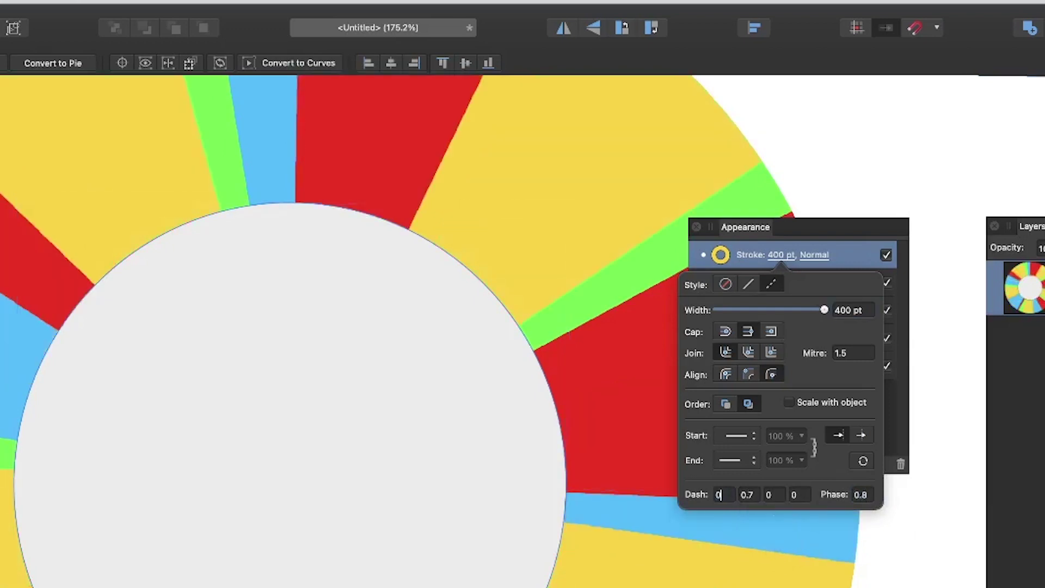
{"action": "type", "text": ".7"}
{"action": "key", "text": "Tab"}
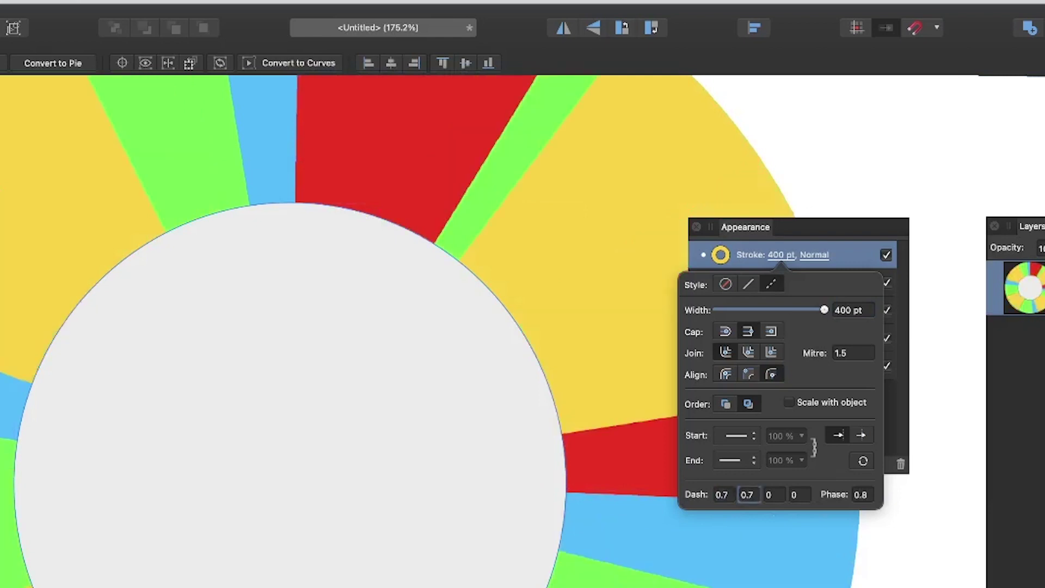
{"action": "left_click", "coordinate": [728, 494]}
{"action": "key", "text": "BackSpace"}
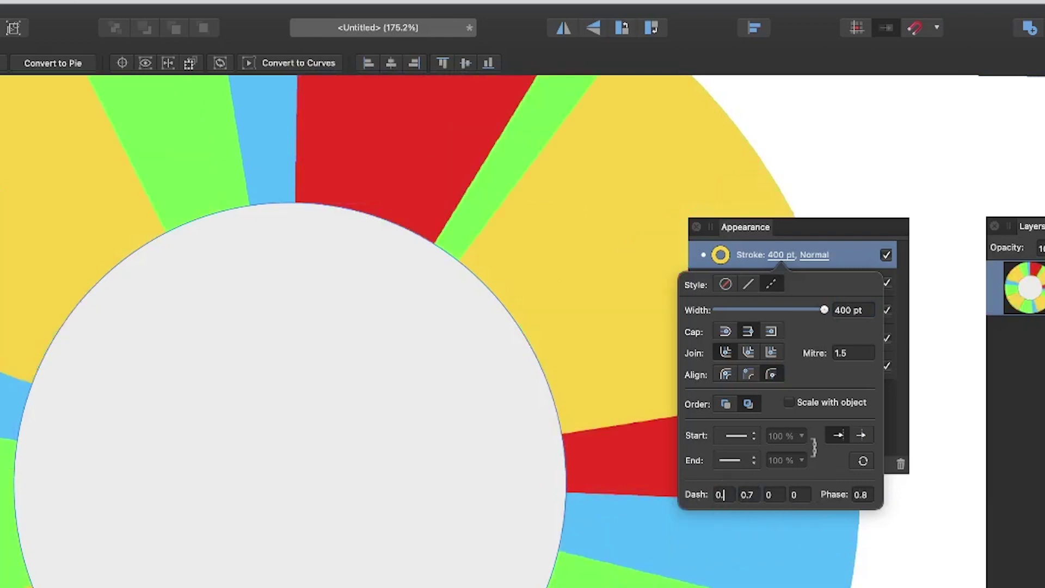
{"action": "key", "text": "Tab"}
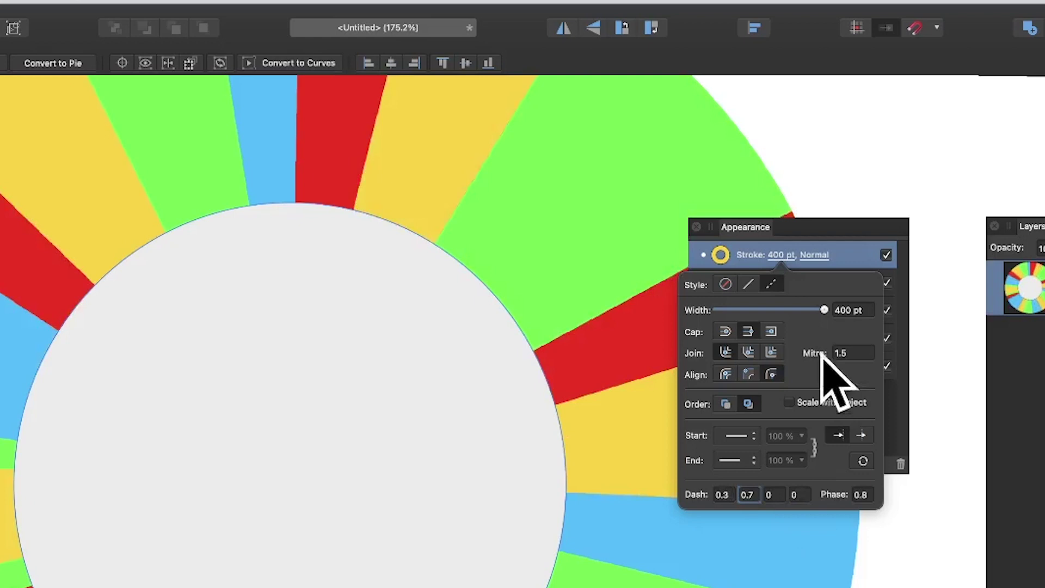
{"action": "left_click", "coordinate": [800, 245]}
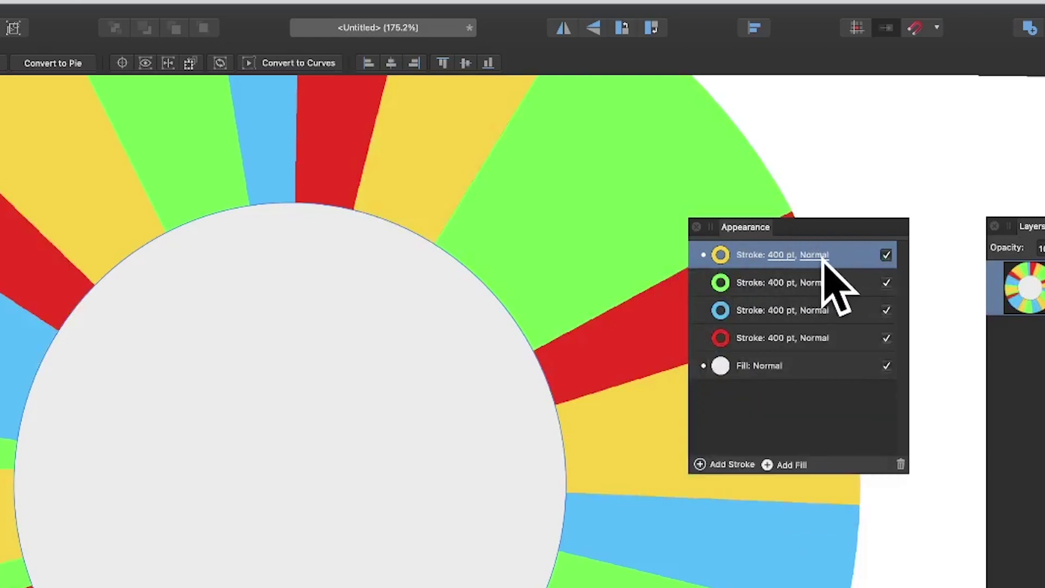
- Apply Difference blending to the yellow and green strokes
{"action": "left_click", "coordinate": [823, 260]}
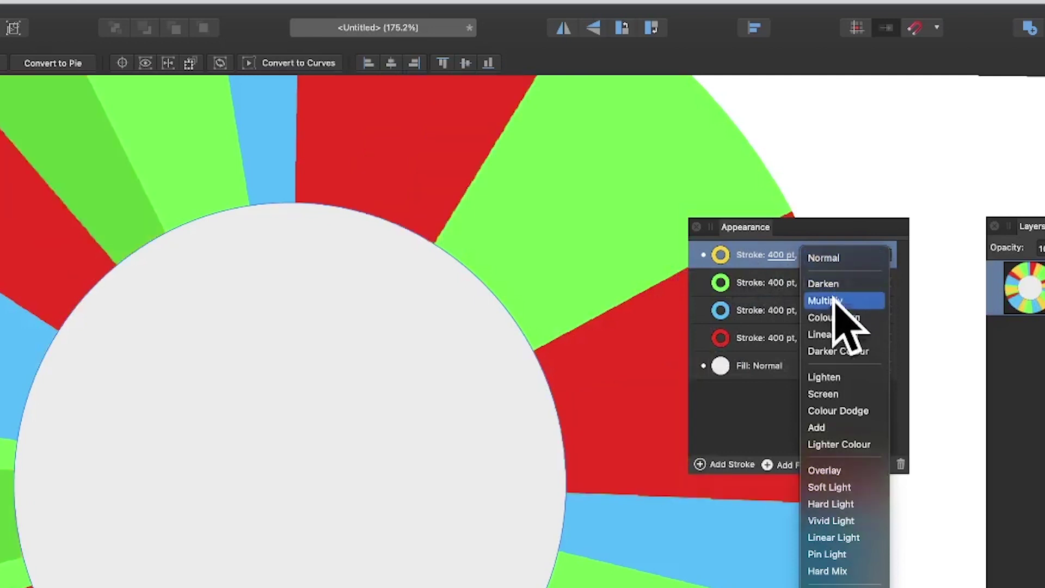
{"action": "left_click", "coordinate": [853, 475]}
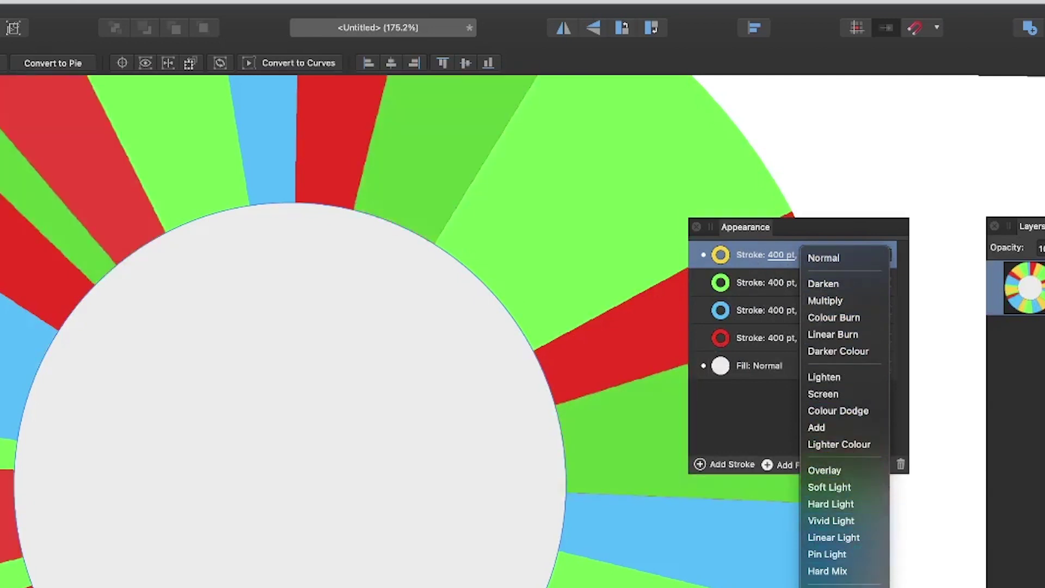
{"action": "left_click", "coordinate": [824, 282]}
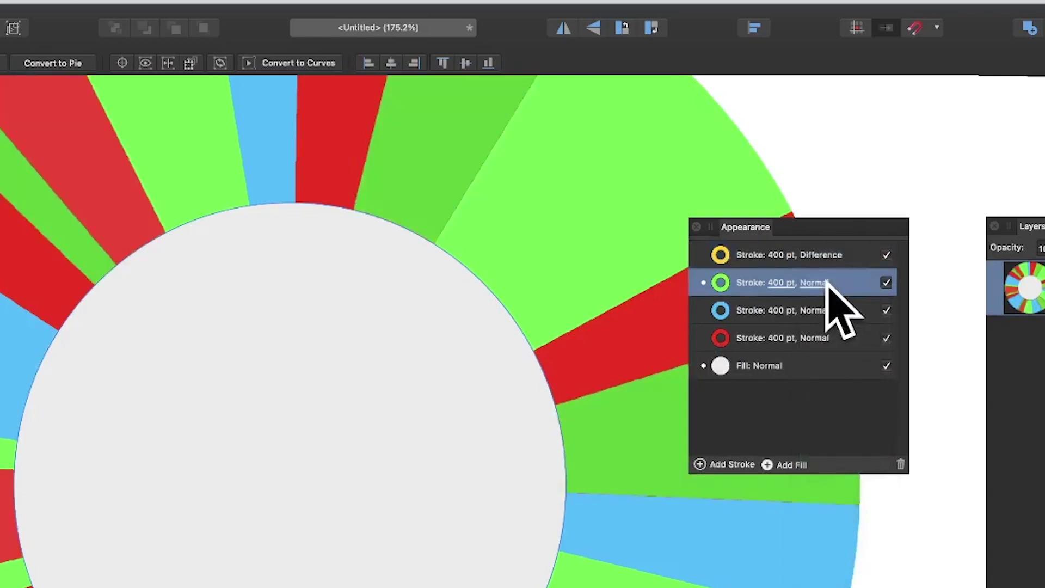
{"action": "left_click", "coordinate": [824, 283]}
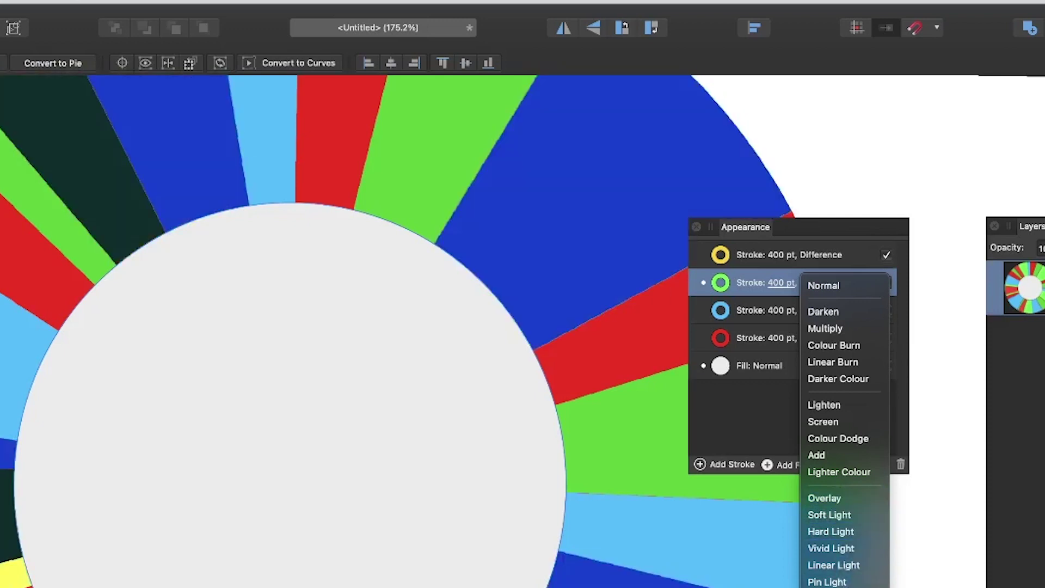
{"action": "key", "text": "Return"}
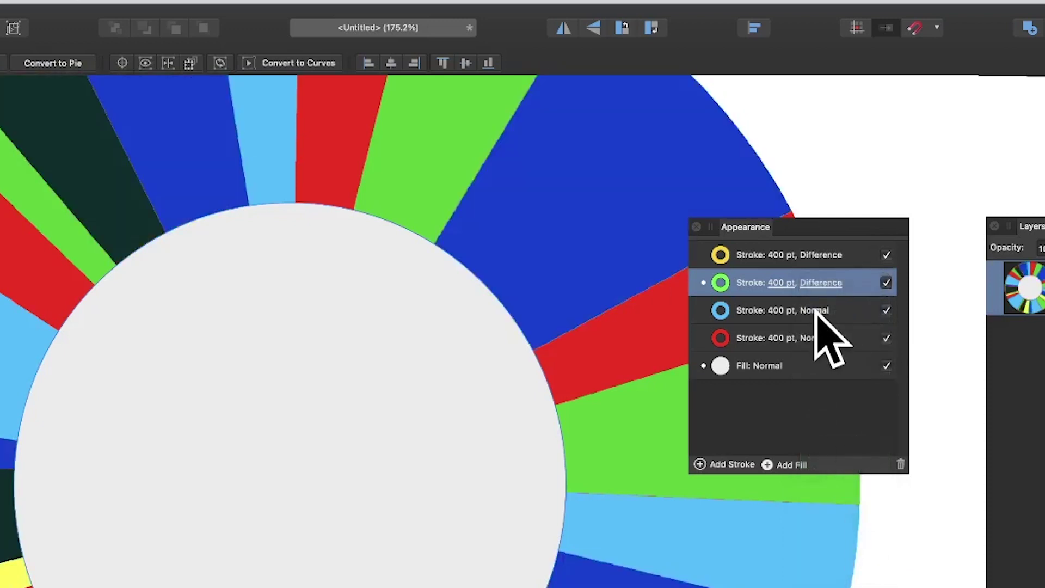
- Switch the blue stroke to Colour Dodge, leaving the red stroke Normal
{"action": "left_click", "coordinate": [815, 308]}
{"action": "left_click", "coordinate": [817, 311]}
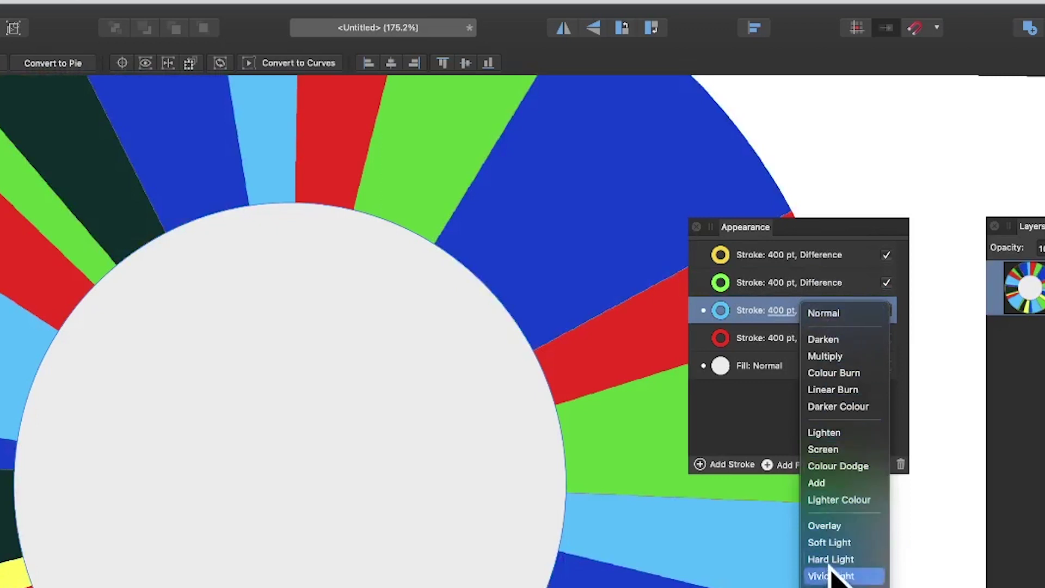
{"action": "key", "text": "Return"}
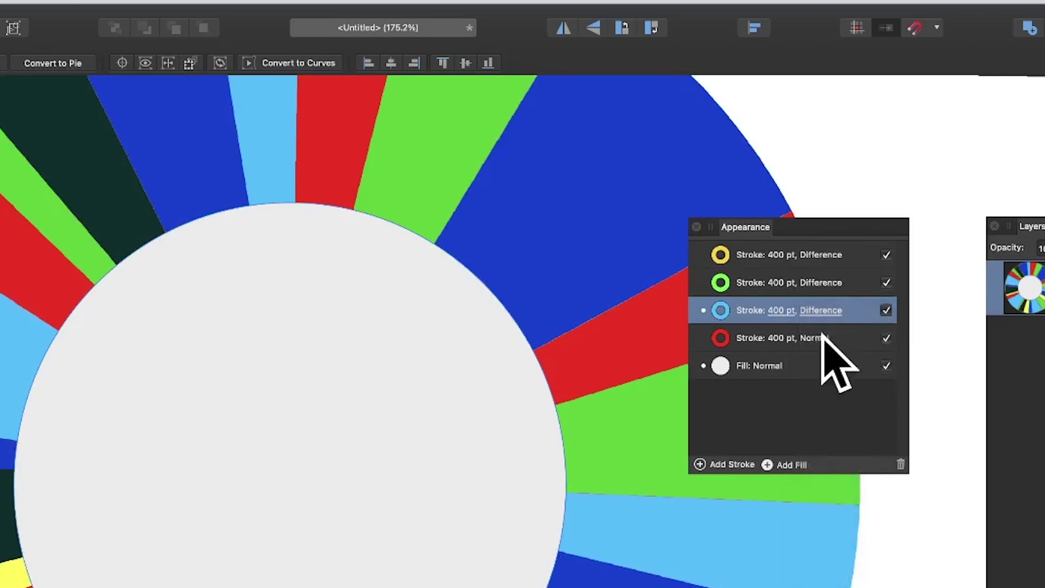
{"action": "left_click", "coordinate": [836, 285]}
{"action": "left_click", "coordinate": [826, 313]}
{"action": "left_click", "coordinate": [827, 311]}
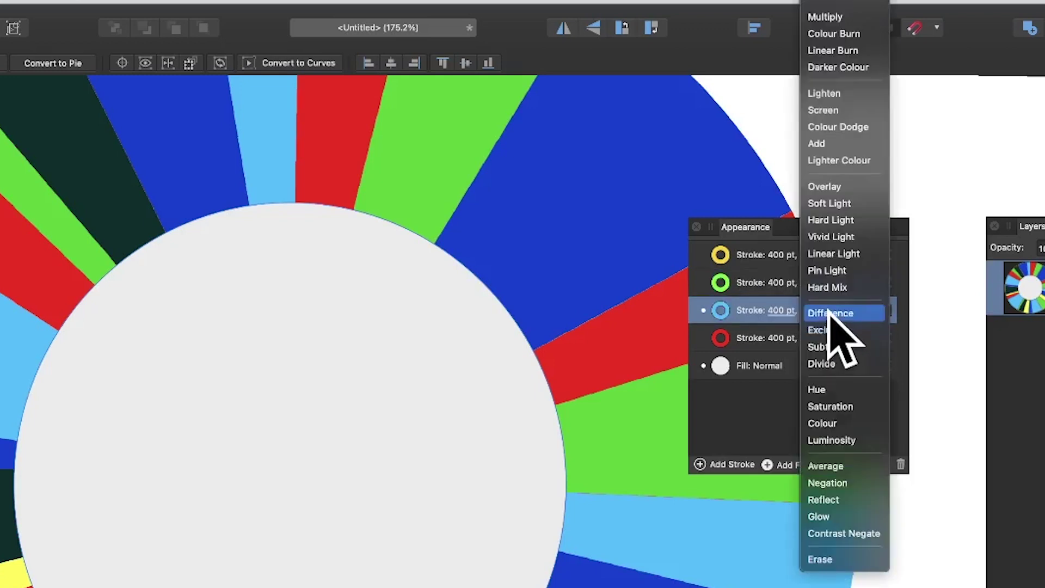
{"action": "left_click", "coordinate": [821, 129]}
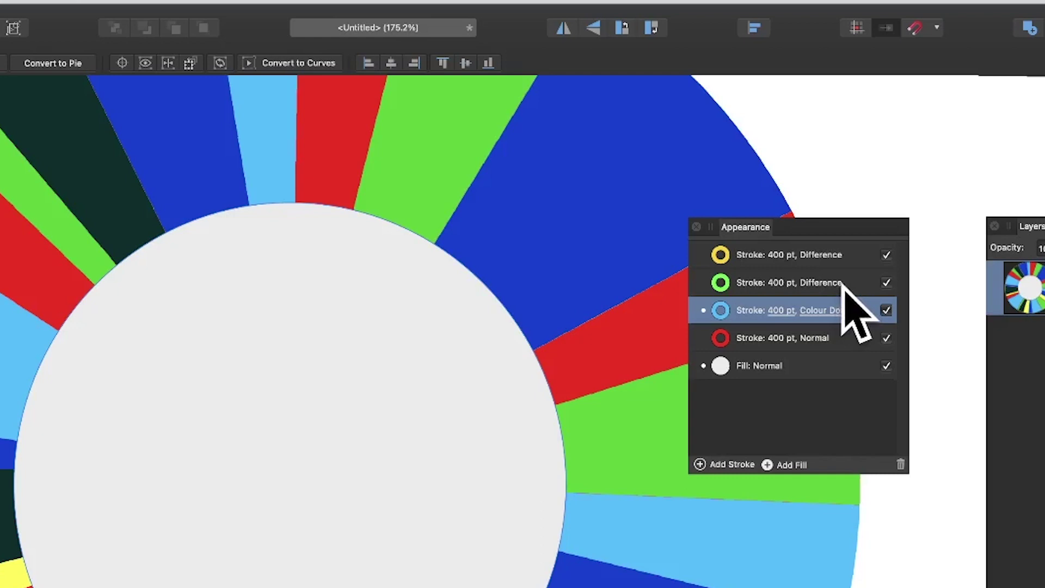
{"action": "left_click", "coordinate": [817, 336]}
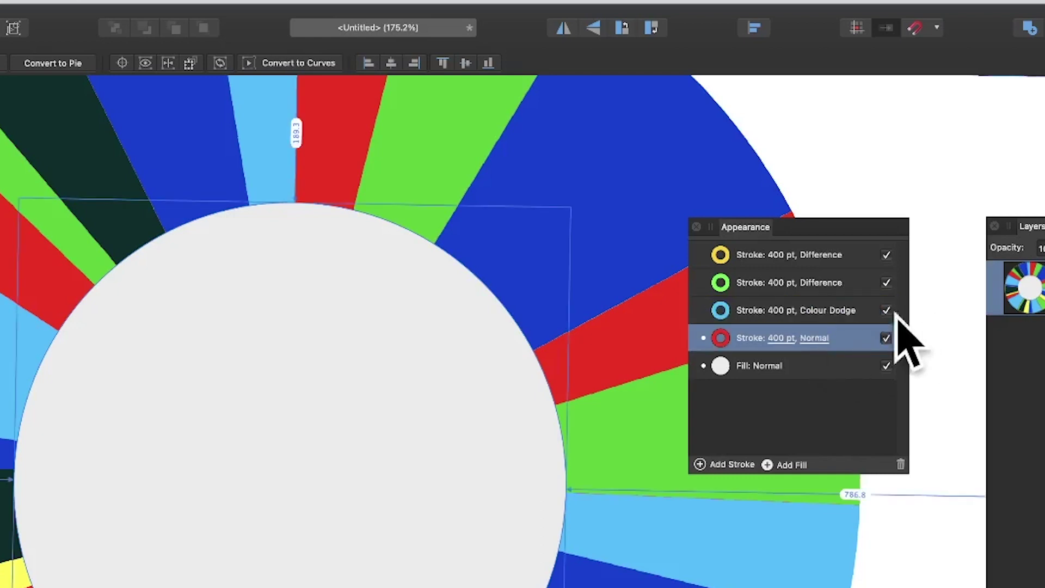
{"action": "left_click", "coordinate": [787, 401]}
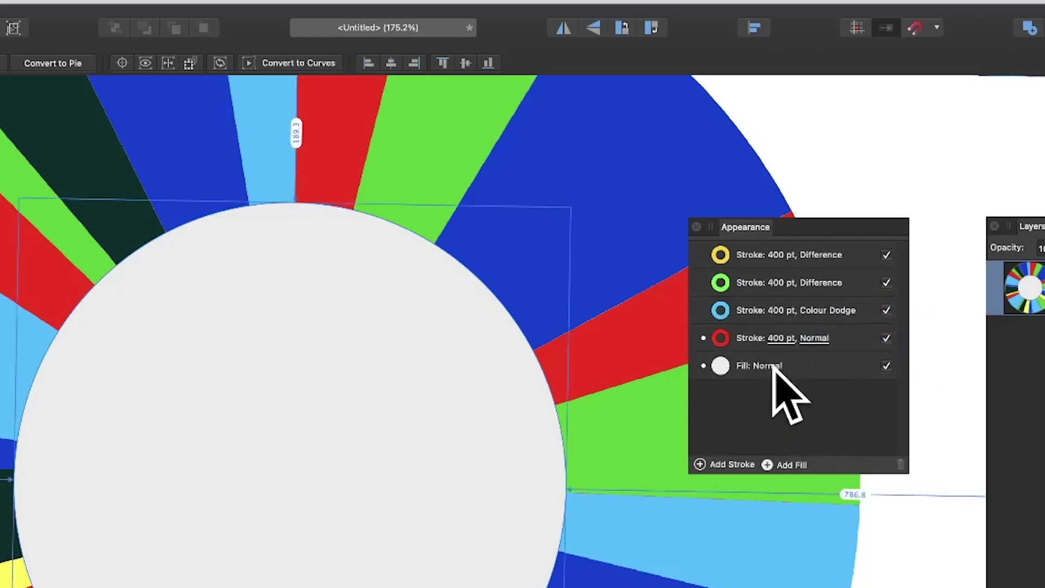
- Duplicate the top yellow Difference stroke and set the copy's dash phase to 0.9
{"action": "left_click", "coordinate": [865, 254]}
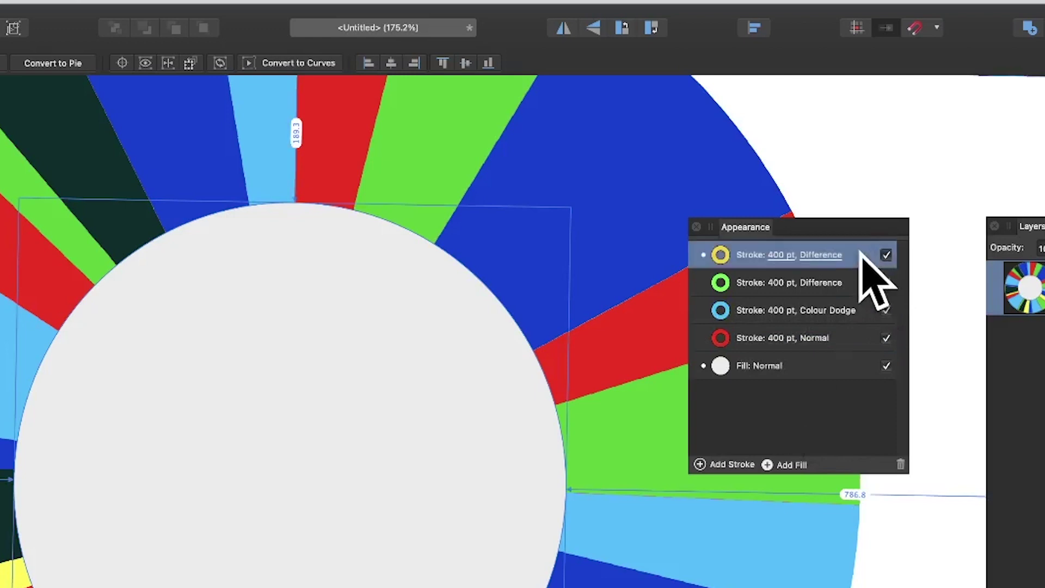
{"action": "right_click", "coordinate": [859, 251]}
{"action": "left_click", "coordinate": [882, 263]}
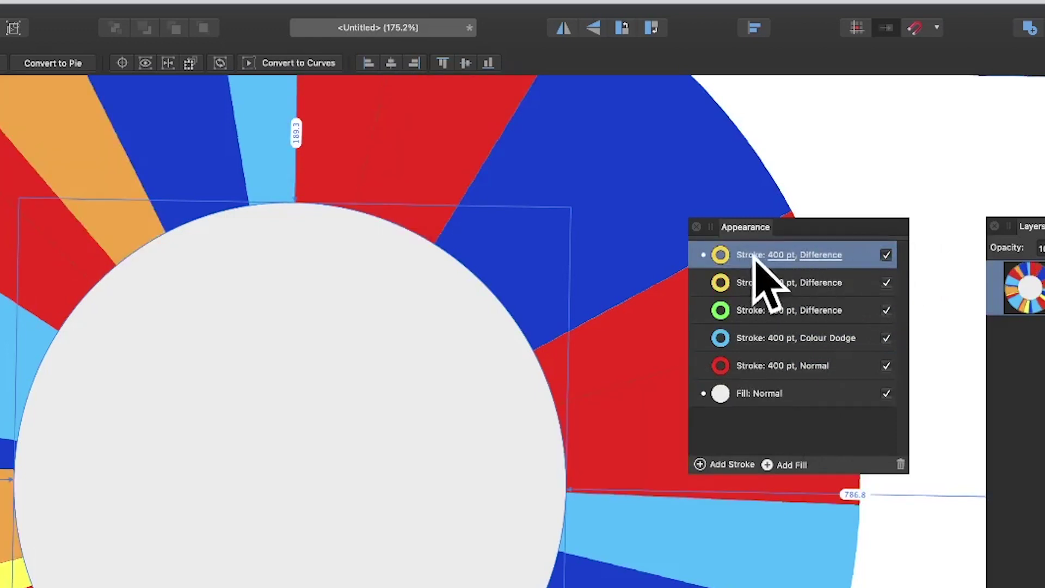
{"action": "left_click", "coordinate": [784, 255]}
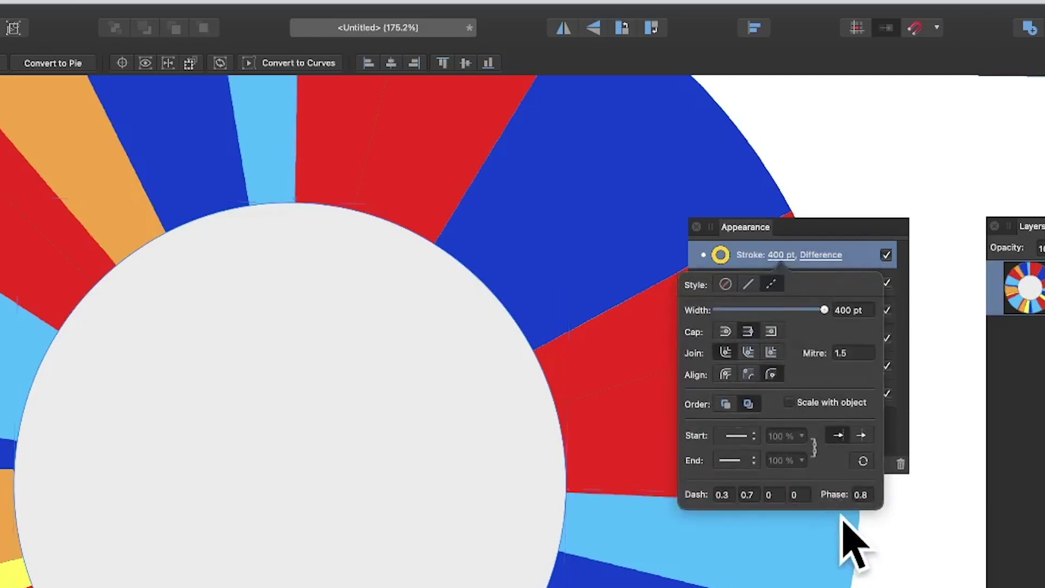
{"action": "left_click", "coordinate": [867, 494]}
{"action": "key", "text": "BackSpace"}
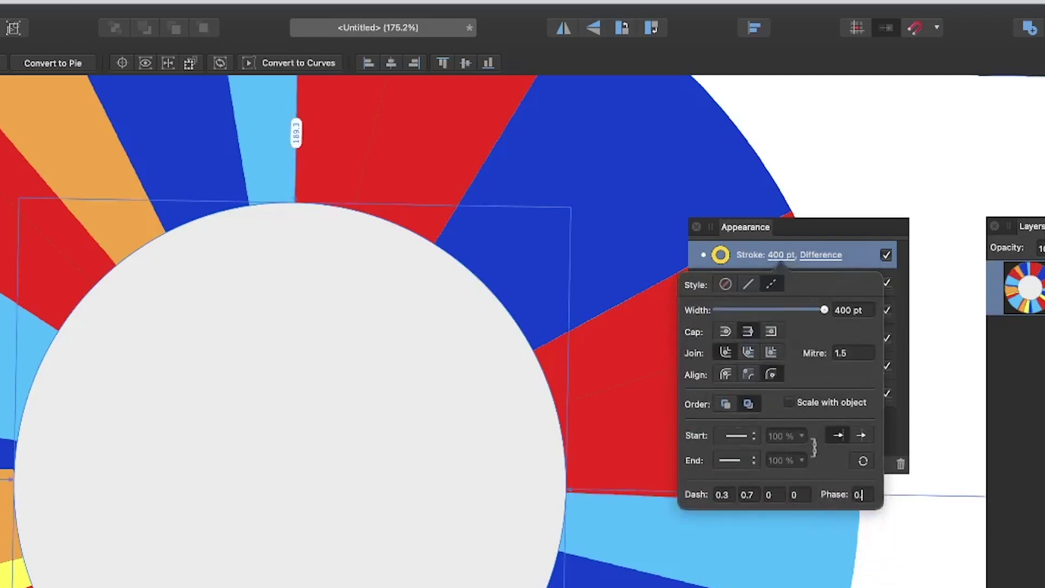
{"action": "key", "text": "Tab"}
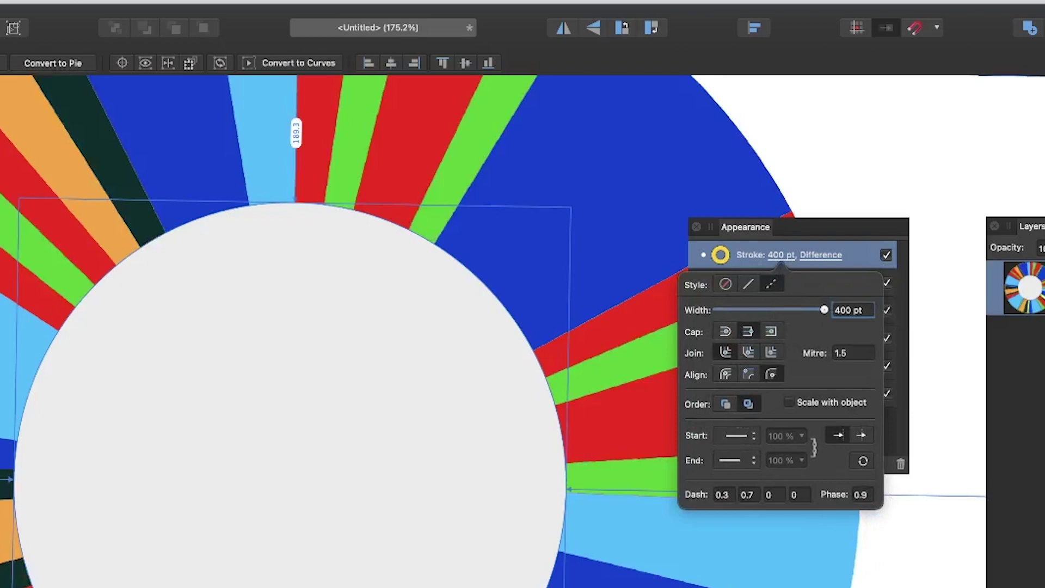
{"action": "key", "text": "Escape"}
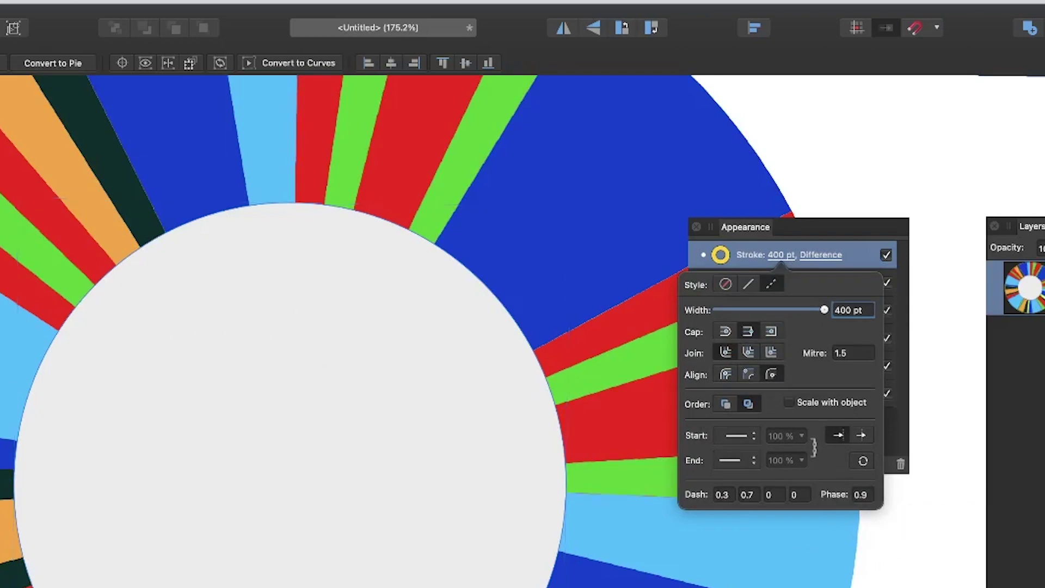
- Set the copy's first dash length to 0.9
{"action": "left_click", "coordinate": [729, 492]}
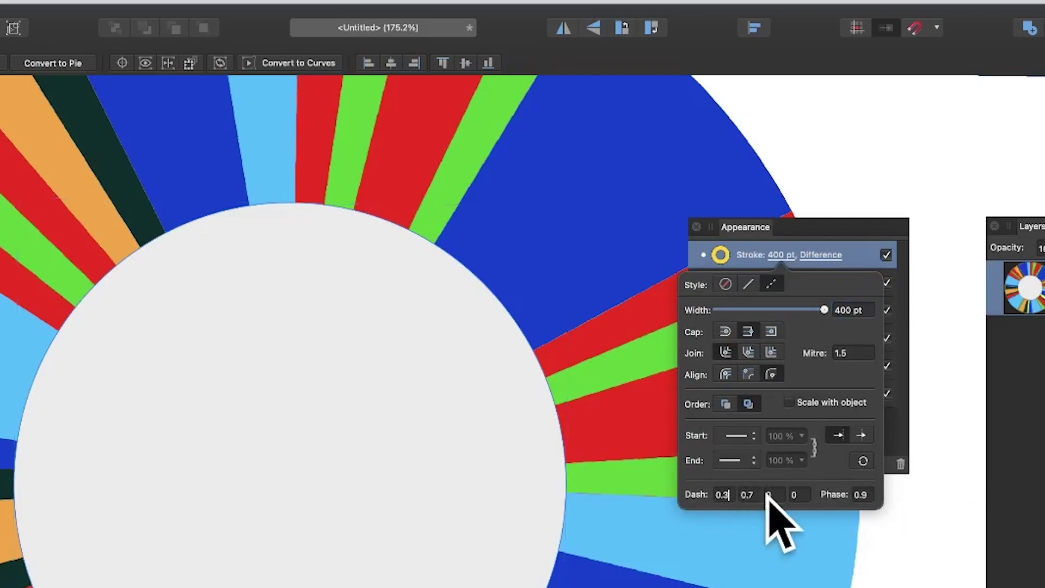
{"action": "key", "text": "BackSpace"}
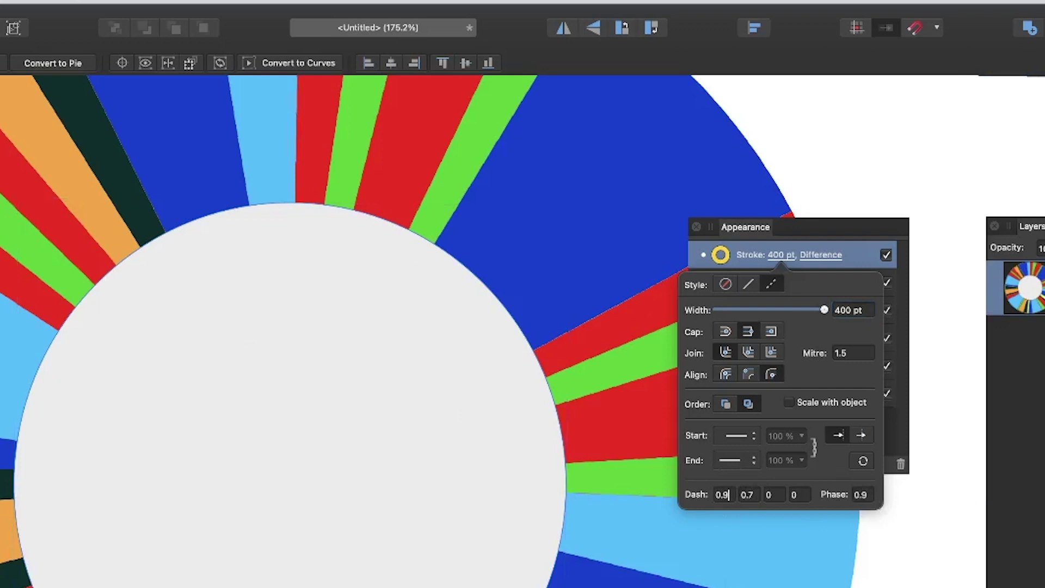
{"action": "type", "text": "9"}
{"action": "key", "text": "Tab"}
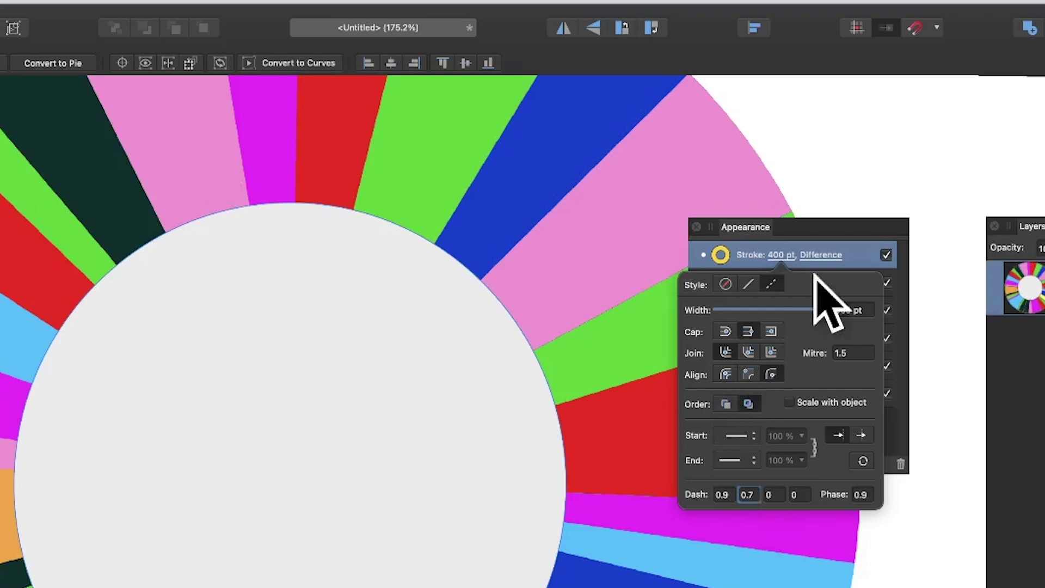
- Shift the new top stroke's colour to red
{"action": "left_click", "coordinate": [720, 255]}
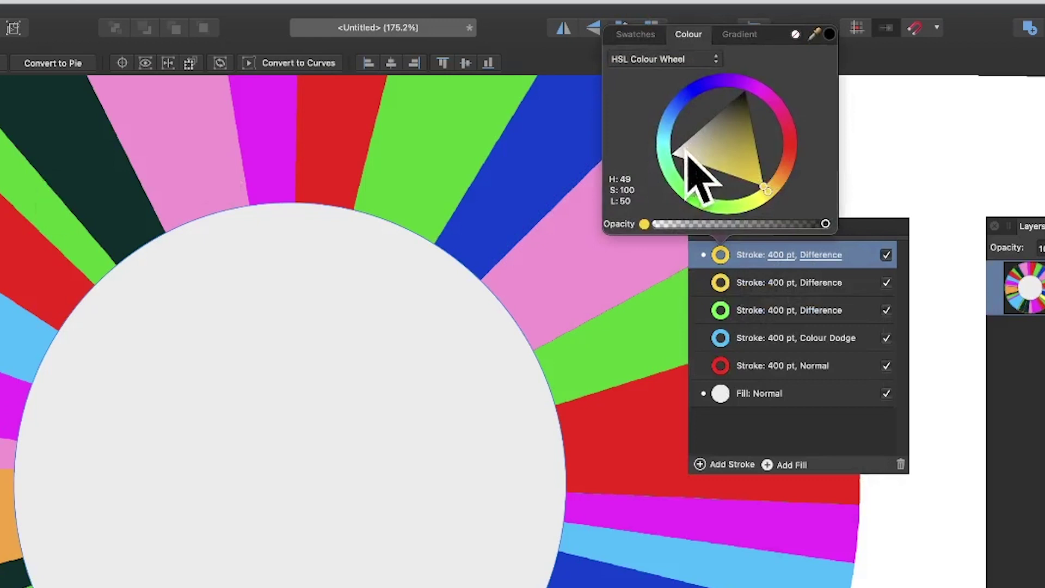
{"action": "mouse_move", "coordinate": [670, 169]}
{"action": "left_mouse_down"}
{"action": "mouse_move", "coordinate": [675, 136]}
{"action": "mouse_move", "coordinate": [706, 109]}
{"action": "mouse_move", "coordinate": [768, 112]}
{"action": "mouse_move", "coordinate": [777, 144]}
{"action": "mouse_move", "coordinate": [712, 151]}
{"action": "mouse_move", "coordinate": [762, 149]}
{"action": "left_mouse_up"}
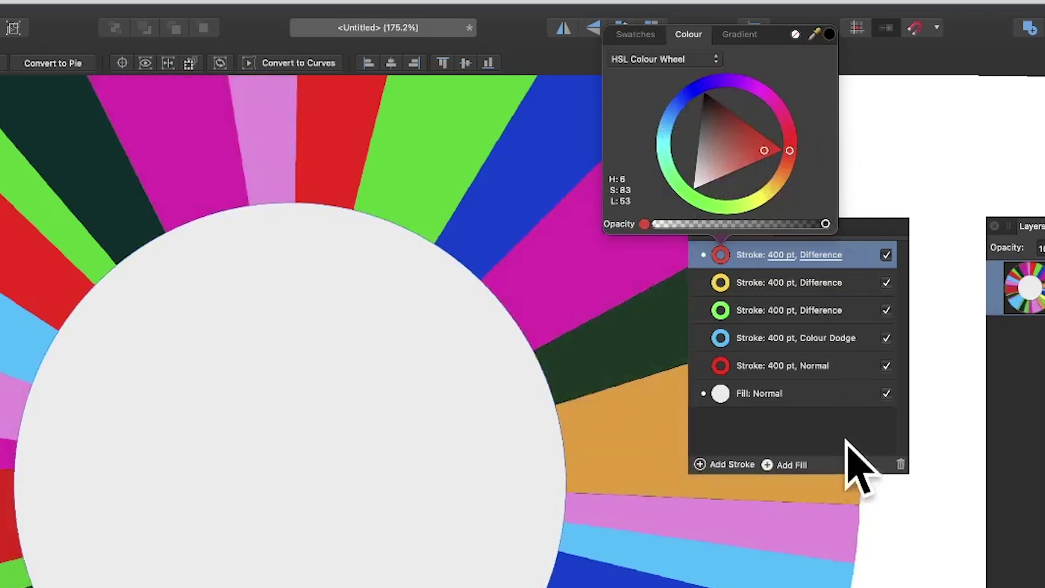
{"action": "left_click", "coordinate": [865, 452]}
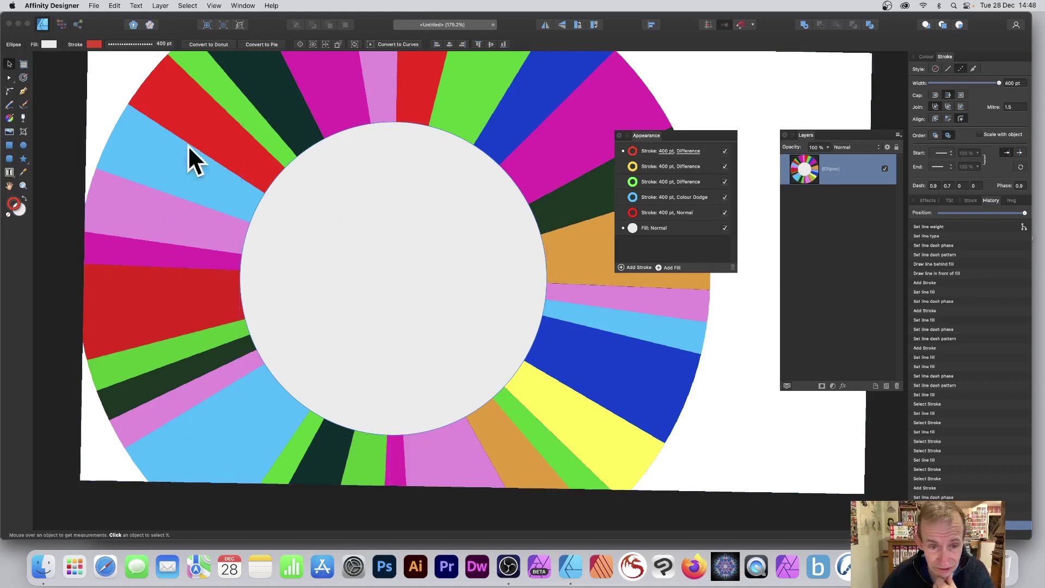
- Show the Styles panel and dock it with the Appearance and Layers panels
{"action": "mouse_move", "coordinate": [767, 230]}
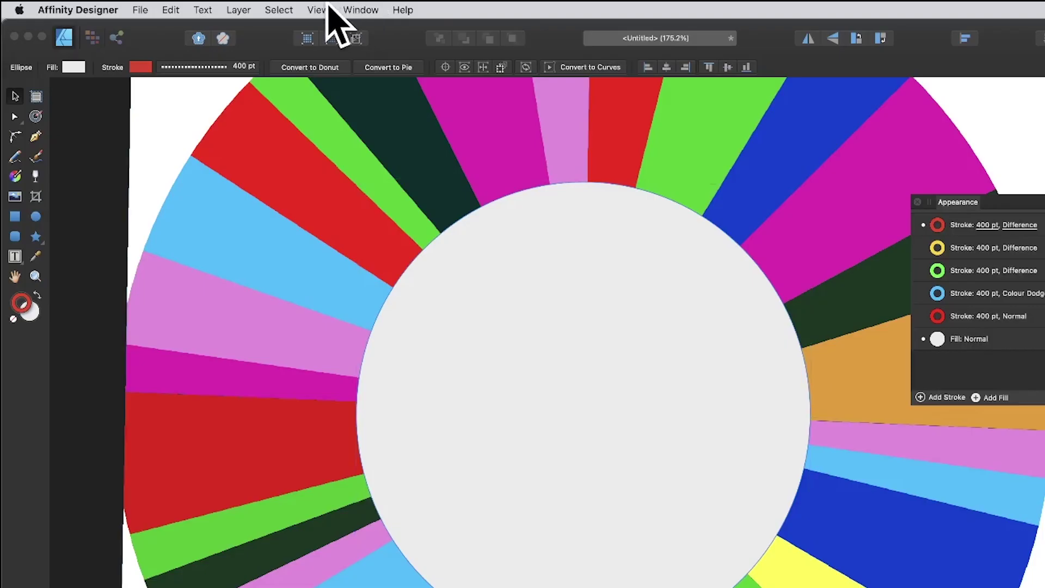
{"action": "left_click", "coordinate": [327, 10]}
{"action": "mouse_move", "coordinate": [334, 302]}
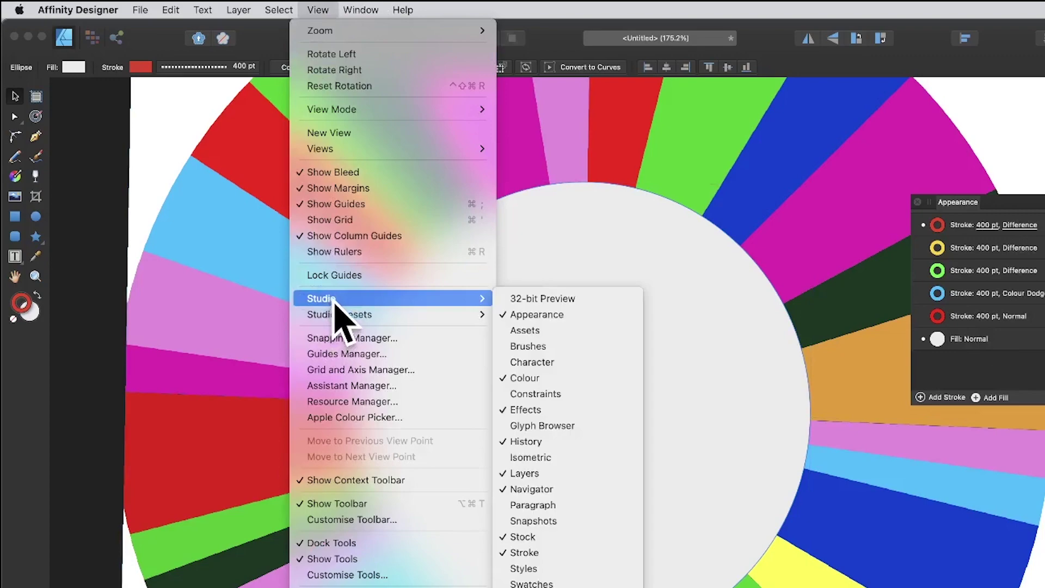
{"action": "left_click", "coordinate": [559, 566]}
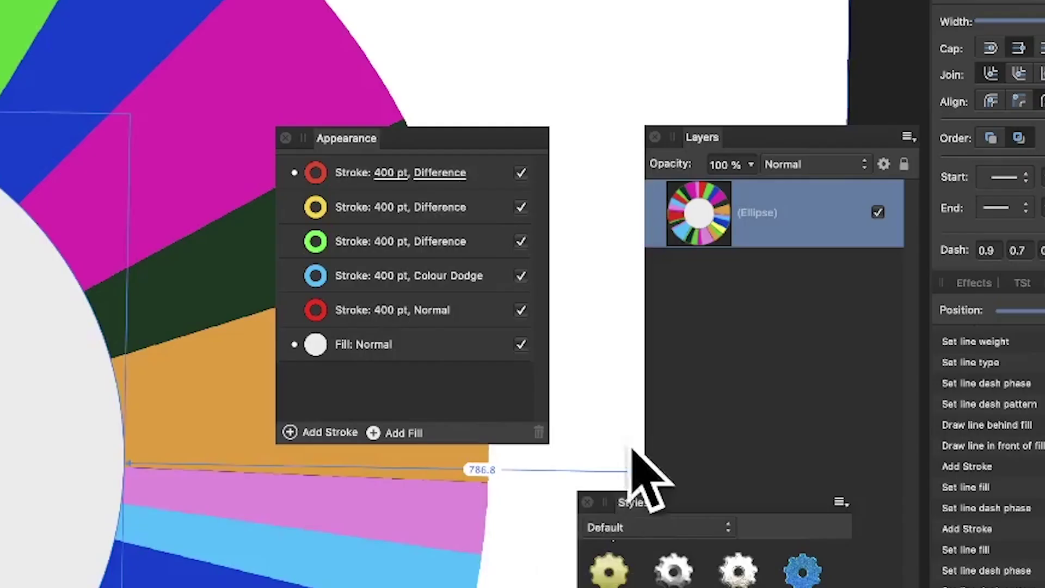
{"action": "left_click_drag", "start_coordinate": [645, 501], "coordinate": [620, 134]}
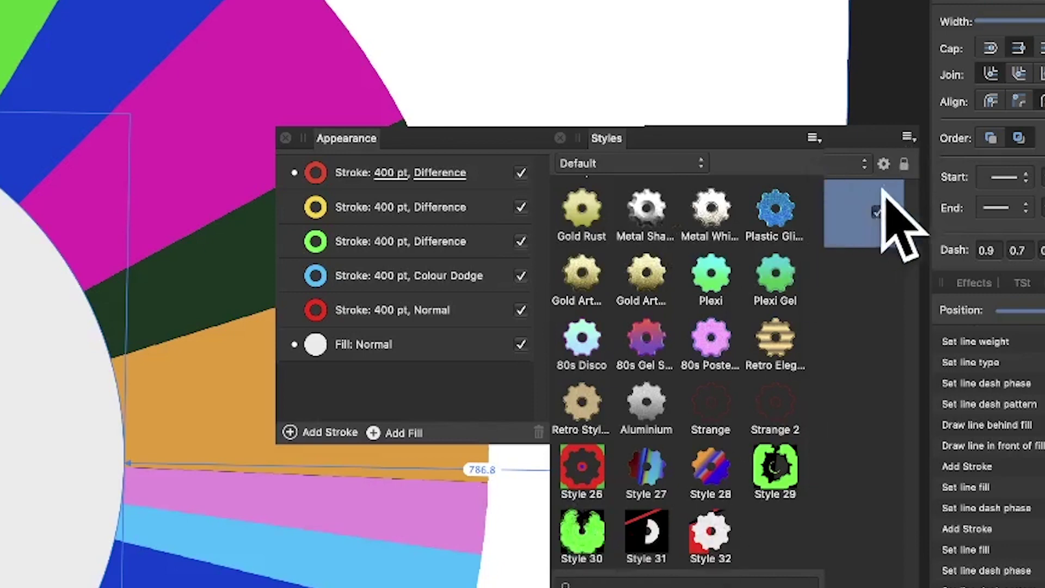
{"action": "left_click", "coordinate": [907, 137]}
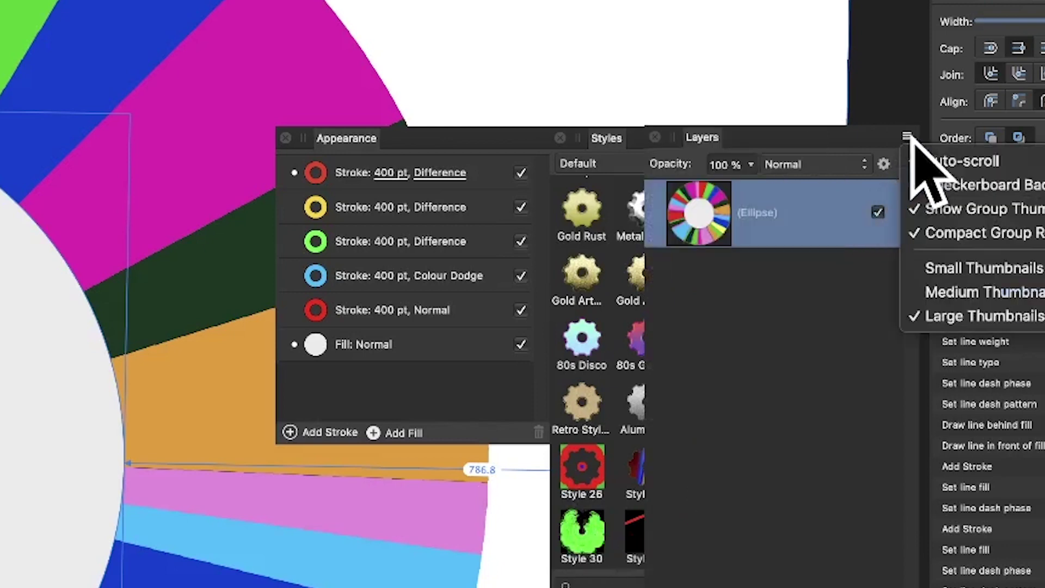
{"action": "left_click_drag", "start_coordinate": [792, 143], "coordinate": [711, 152]}
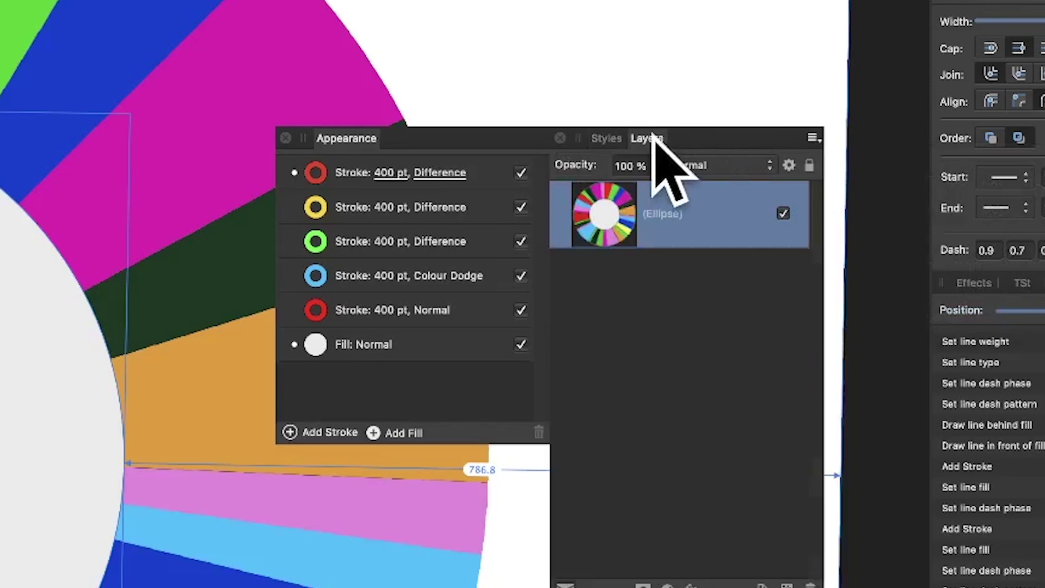
- Add the circle's stacked-stroke appearance as a new style, Style 33
{"action": "left_click", "coordinate": [607, 138]}
{"action": "left_click", "coordinate": [812, 138]}
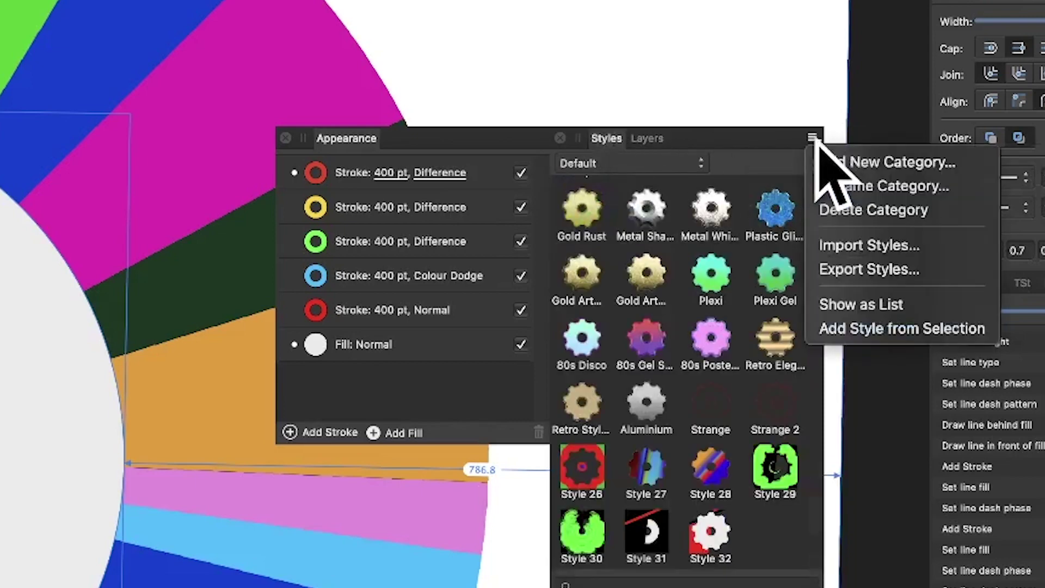
{"action": "left_click", "coordinate": [846, 328]}
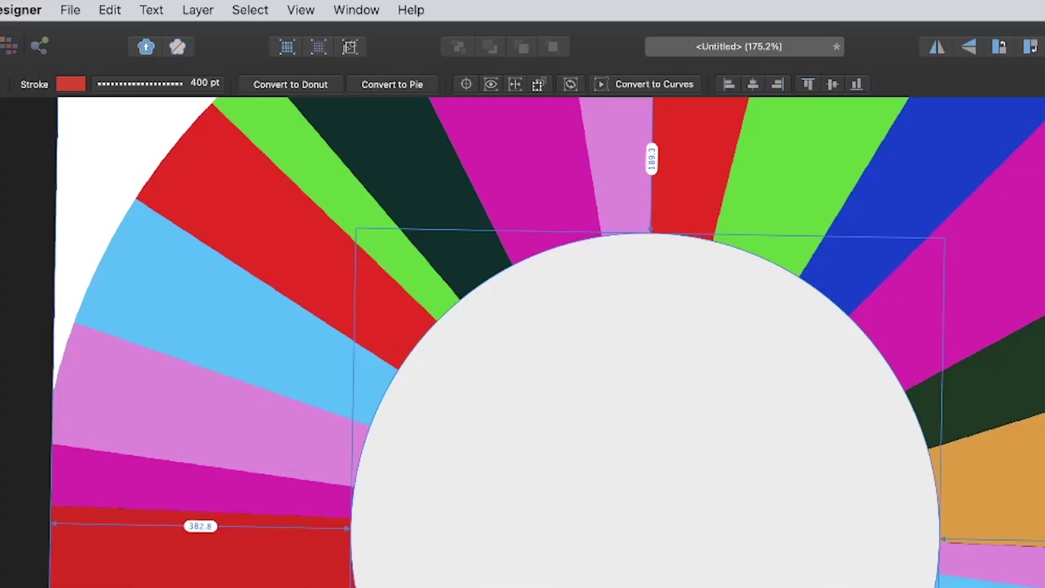
{"action": "key", "text": "Escape"}
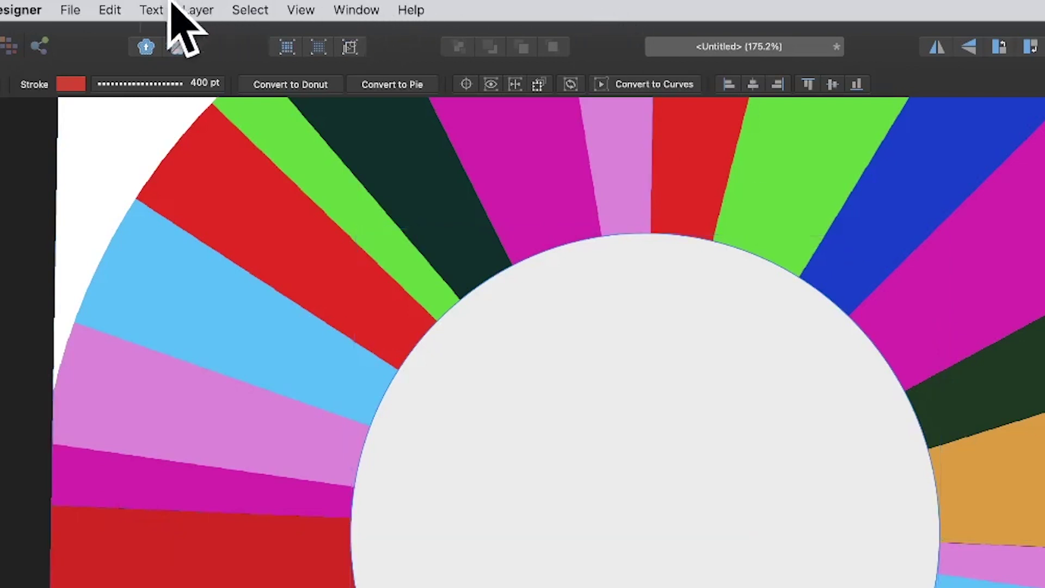
{"action": "left_click", "coordinate": [69, 10]}
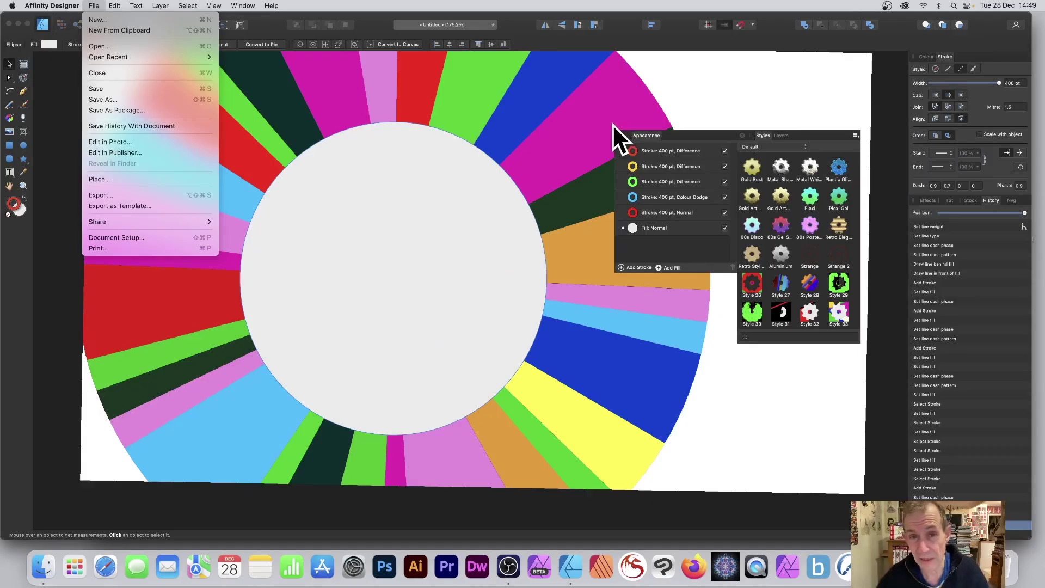
{"action": "left_click", "coordinate": [384, 21]}
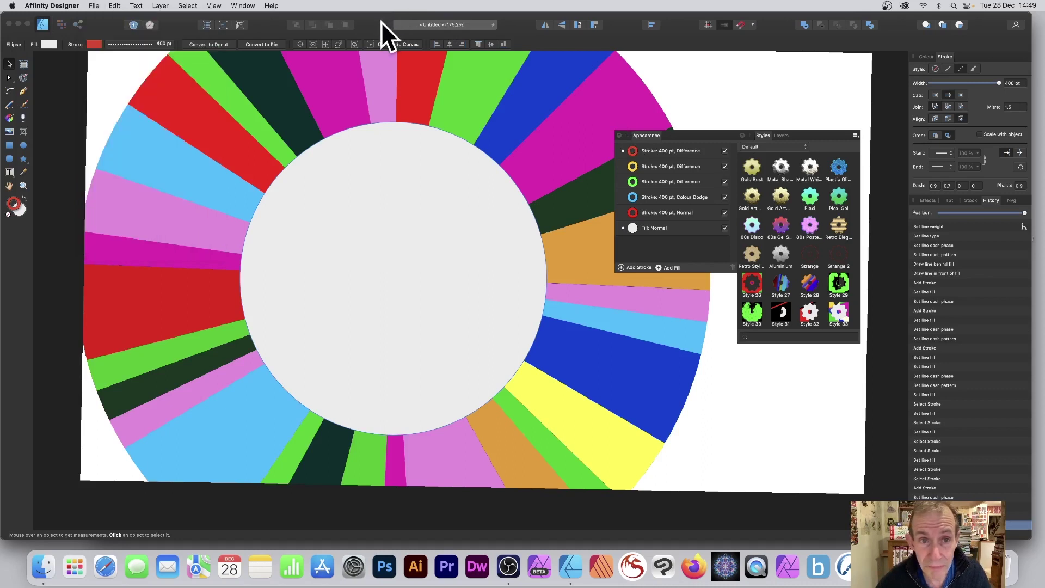